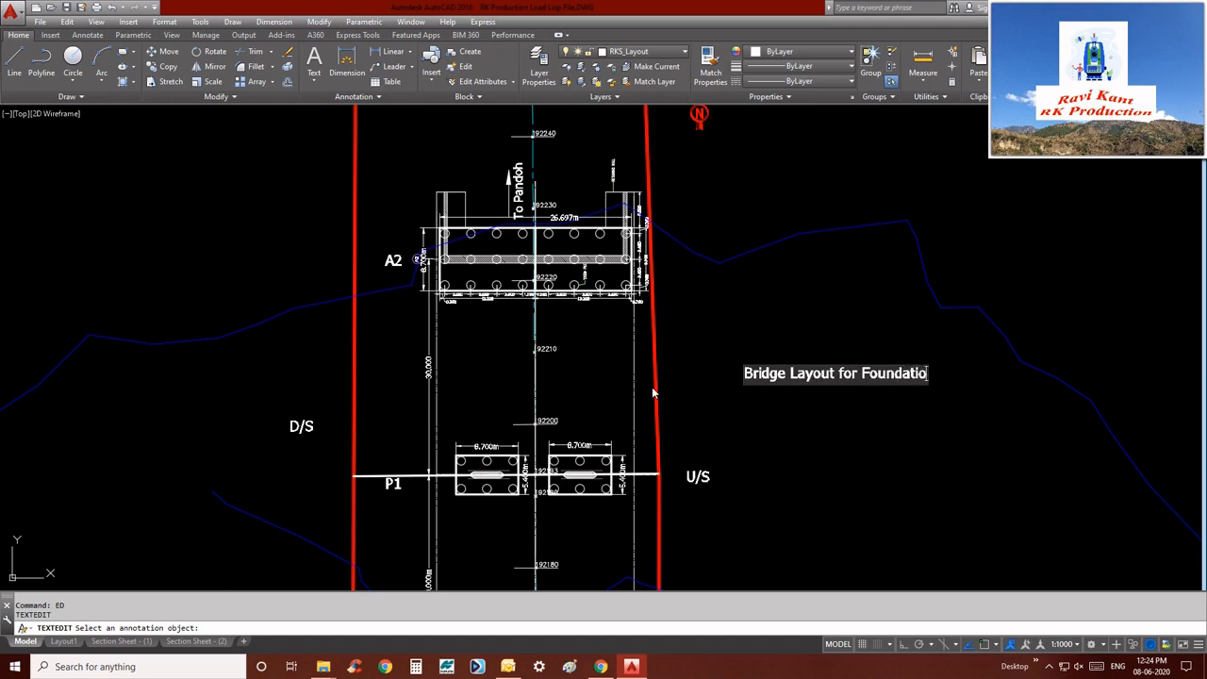
# Finish editing the note text as "Bridge Layout for Foundation".
pyautogui.press('Escape')
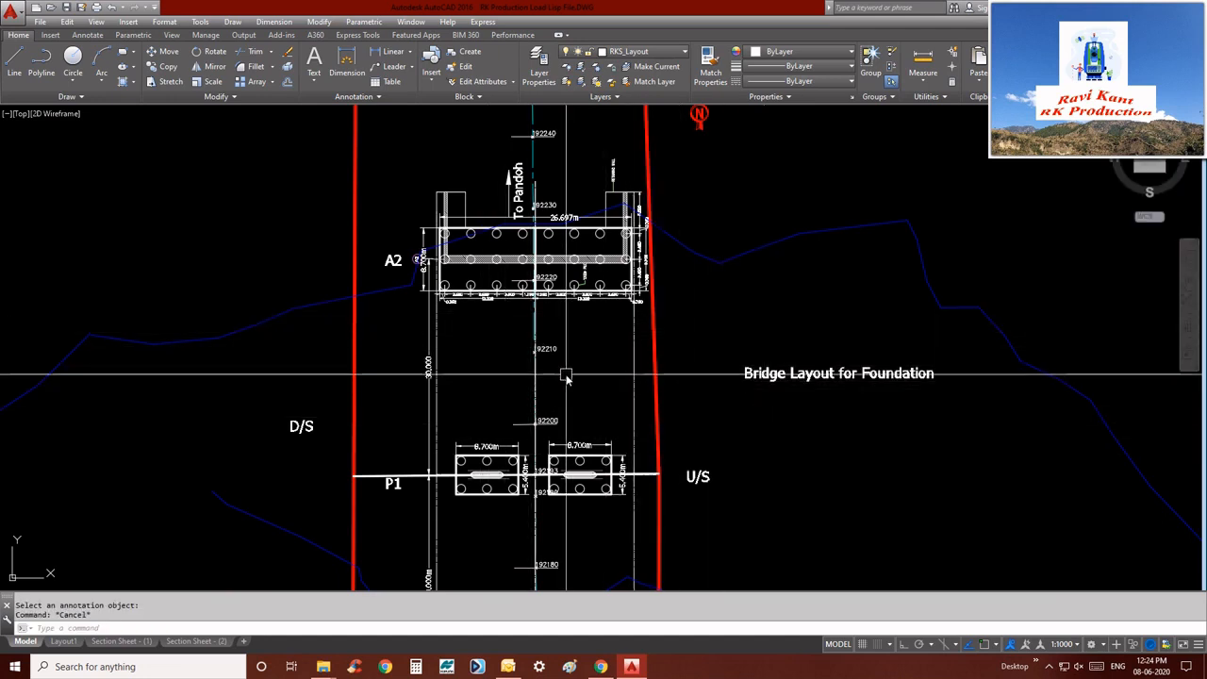
# Check the drawing's dimension styles in the Dimension Style Manager and close the Autodesk Genuine notification window.
pyautogui.click(164, 22)
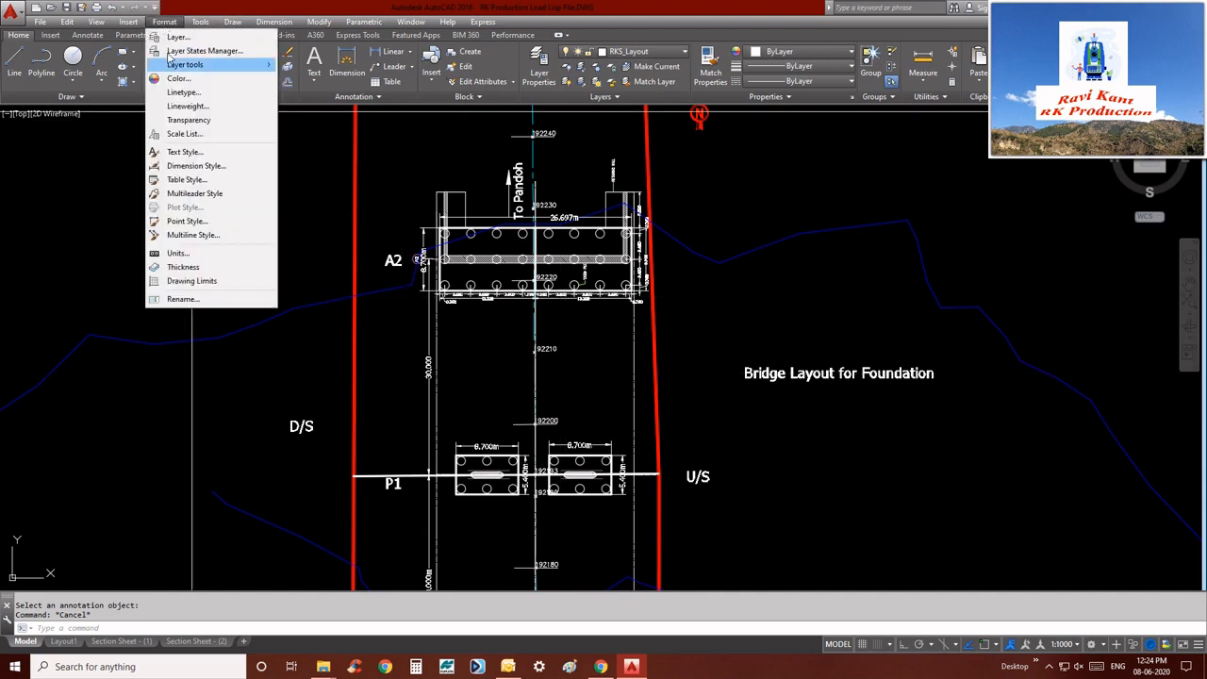
pyautogui.click(203, 165)
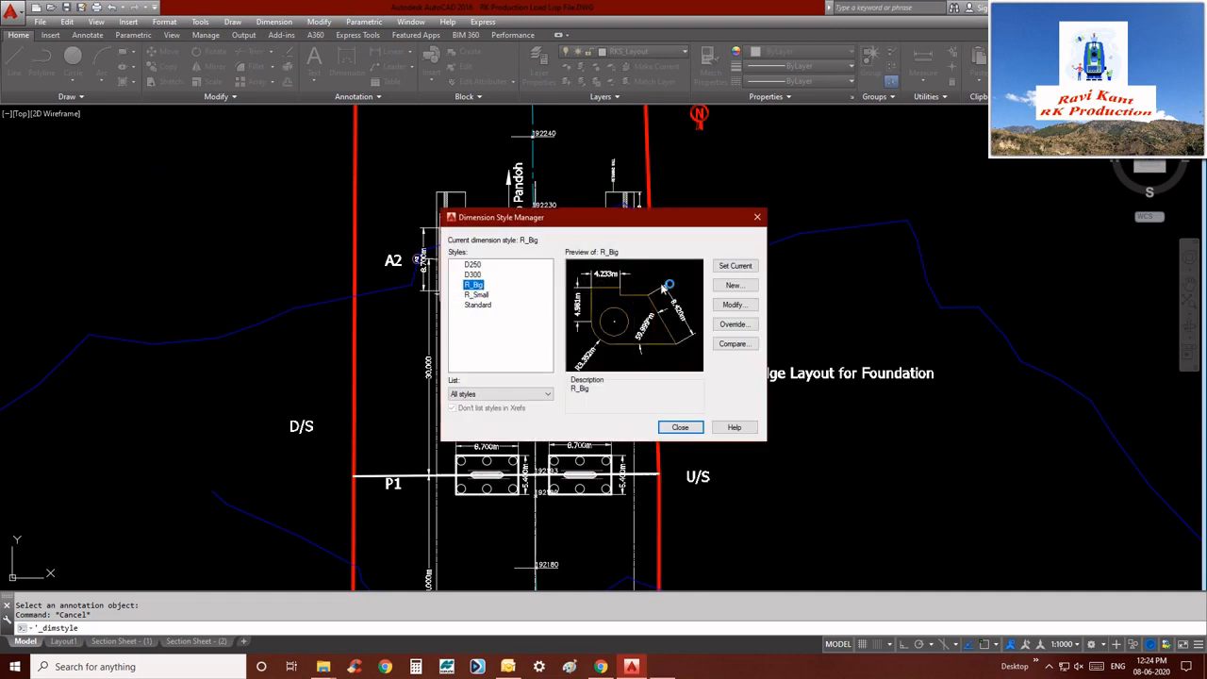
pyautogui.click(681, 428)
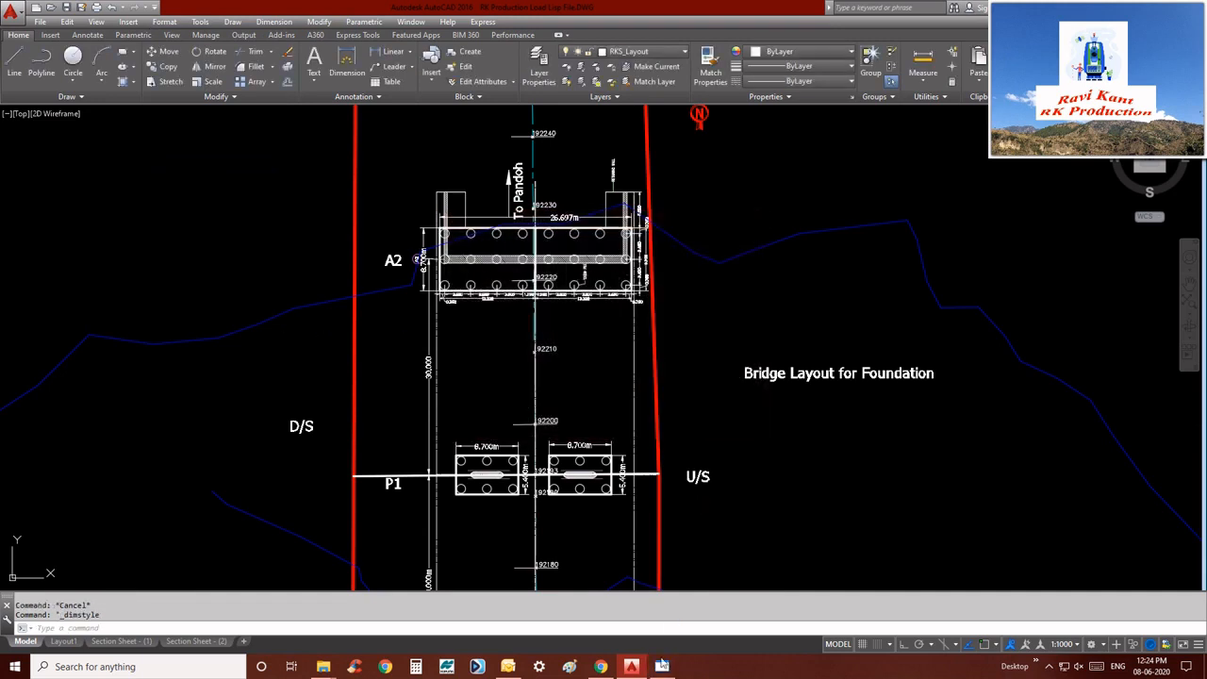
pyautogui.rightClick(662, 667)
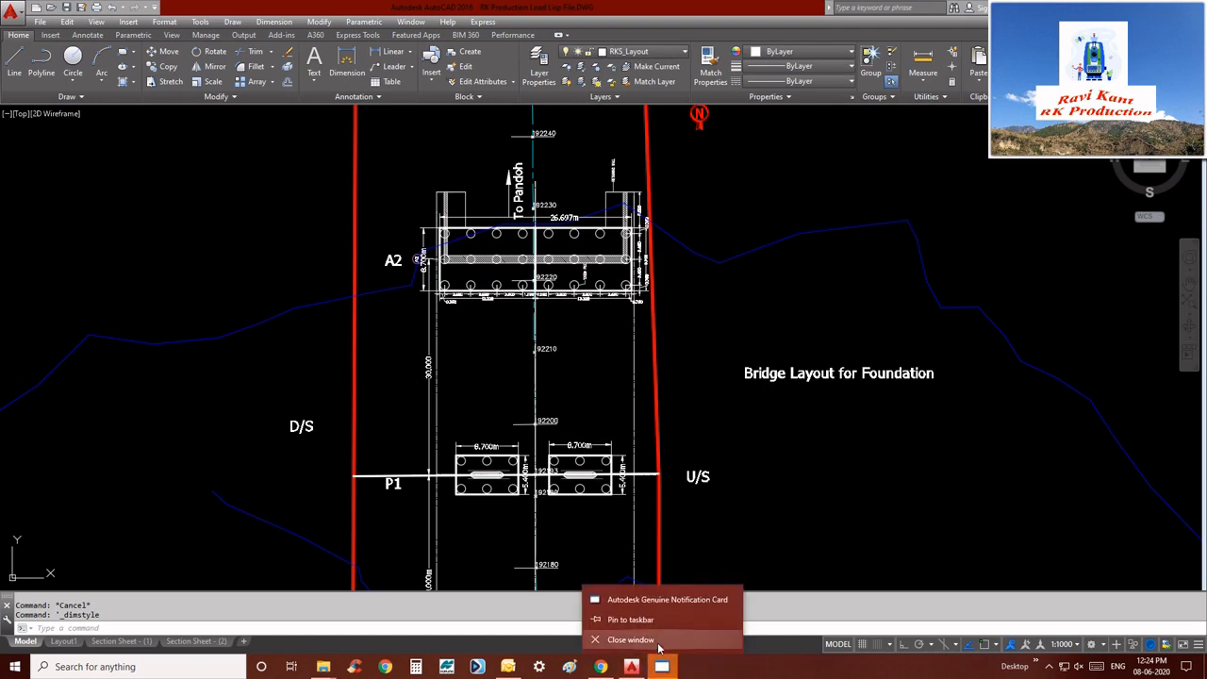
pyautogui.click(625, 635)
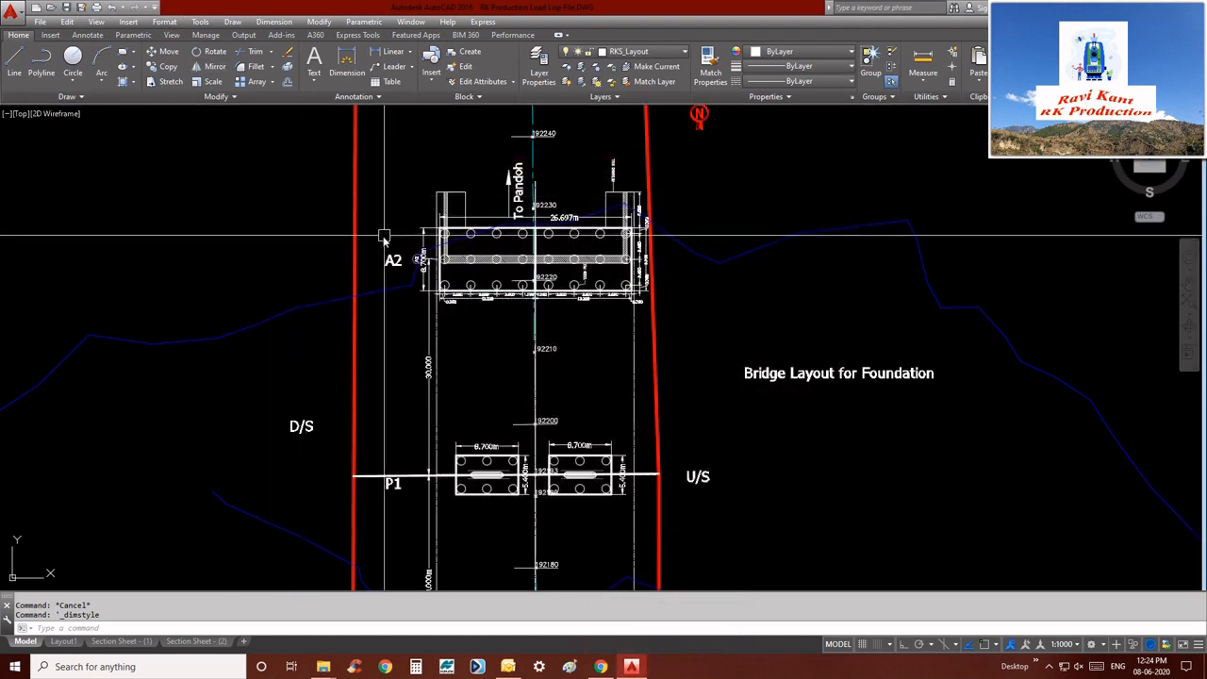
pyautogui.write('LO')
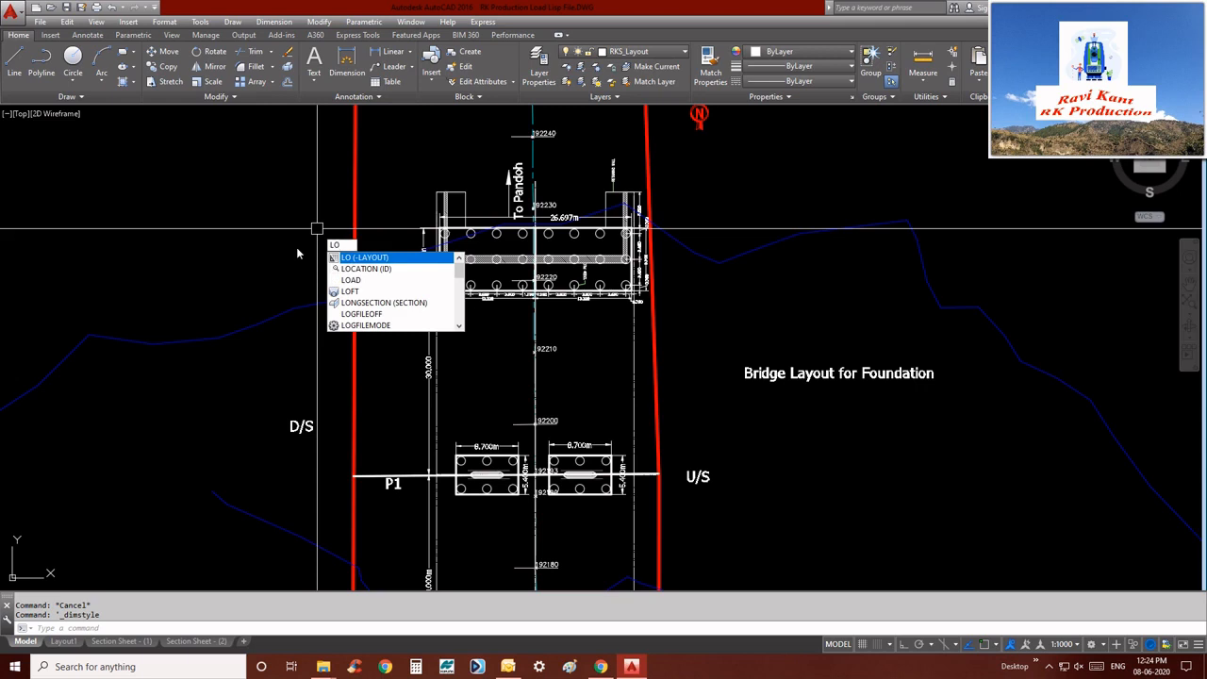
pyautogui.write('ADlisp')
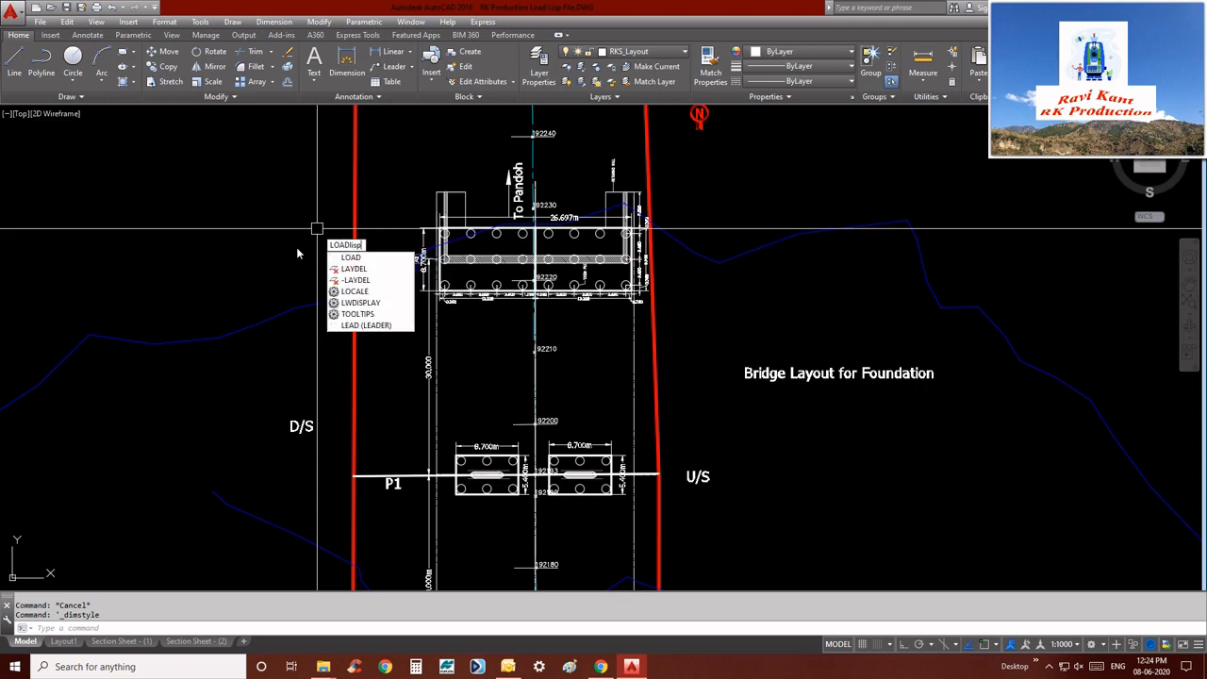
pyautogui.press('BackSpace')
pyautogui.press('BackSpace')
pyautogui.press('BackSpace')
pyautogui.press('BackSpace')
pyautogui.press('BackSpace')
pyautogui.press('BackSpace')
pyautogui.press('BackSpace')
pyautogui.press('BackSpace')
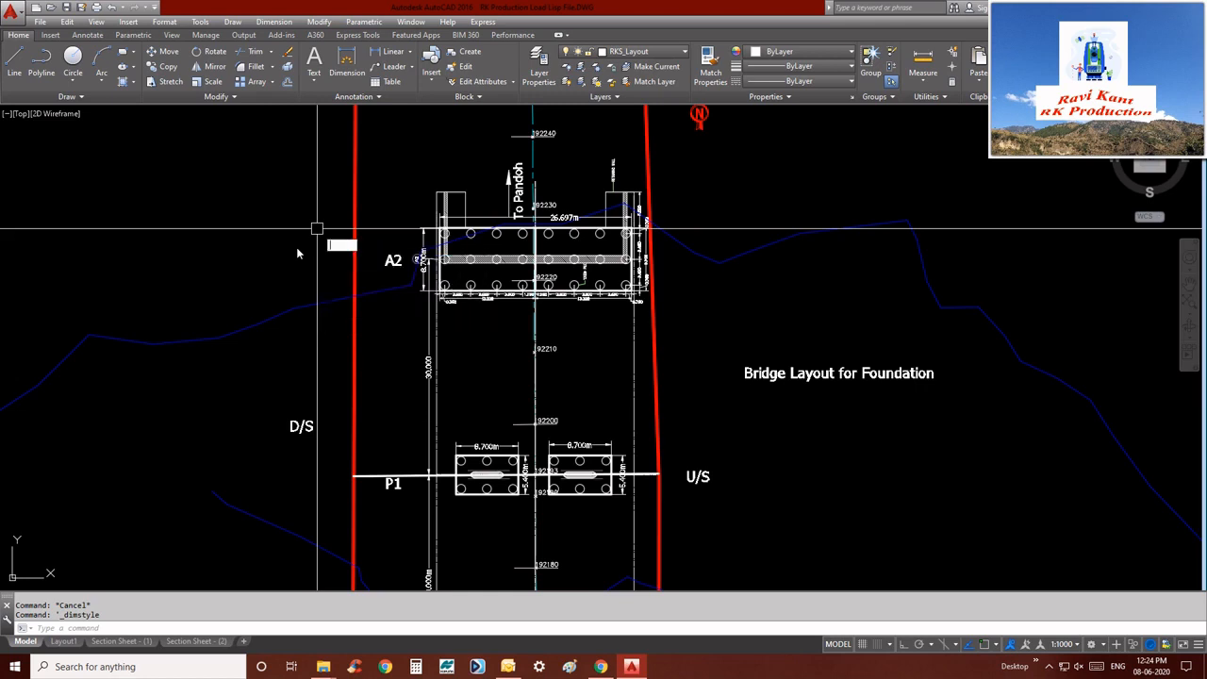
# Load the 2cd AutoLISP file from the Auto LISP for CAD folder with APPLOAD and close the application loader.
pyautogui.write('appload')
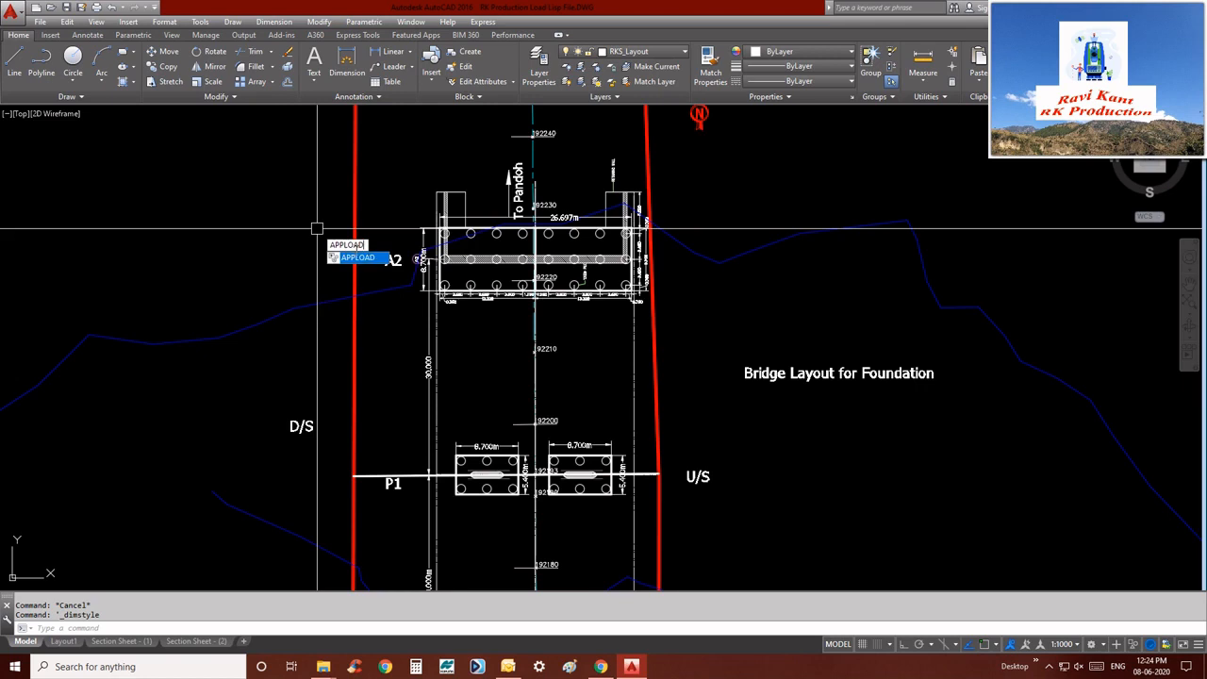
pyautogui.click(351, 257)
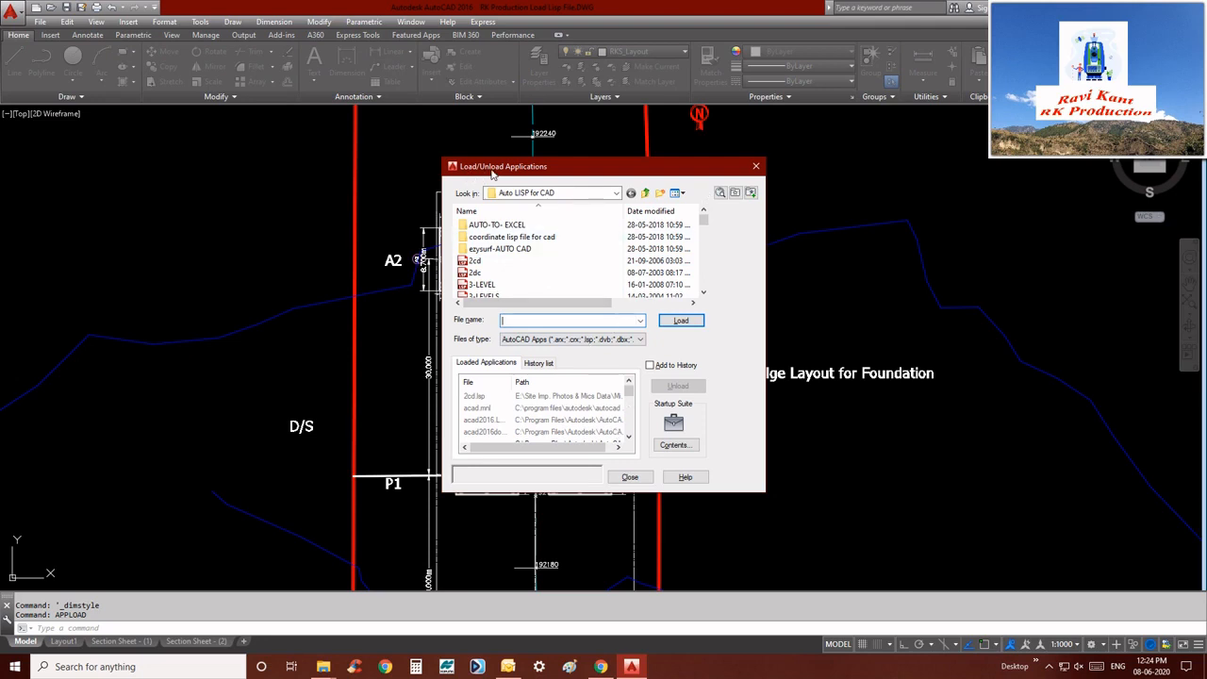
pyautogui.click(616, 193)
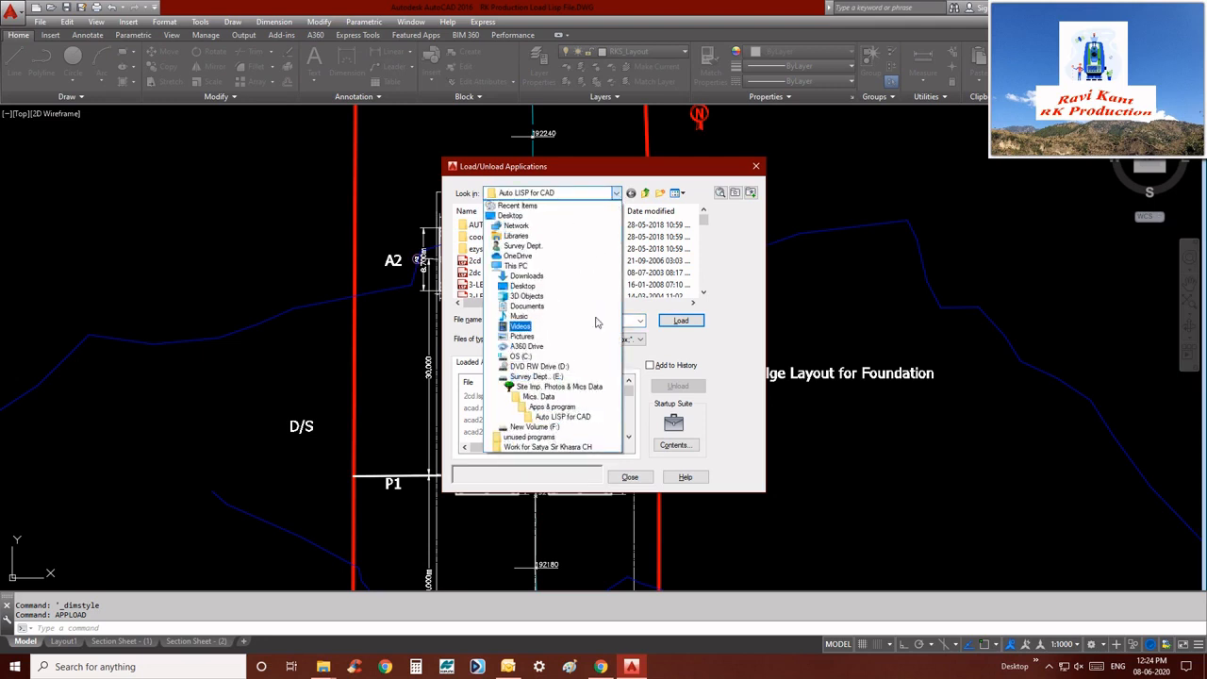
pyautogui.click(618, 194)
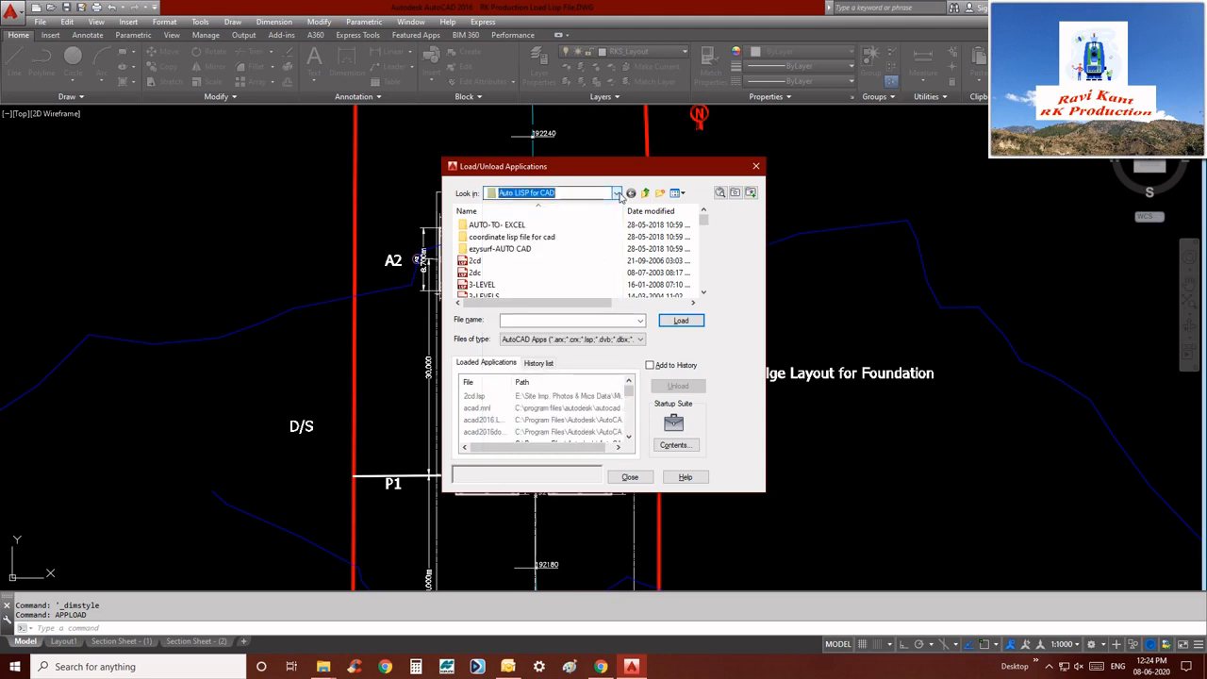
pyautogui.click(478, 264)
pyautogui.doubleClick(478, 267)
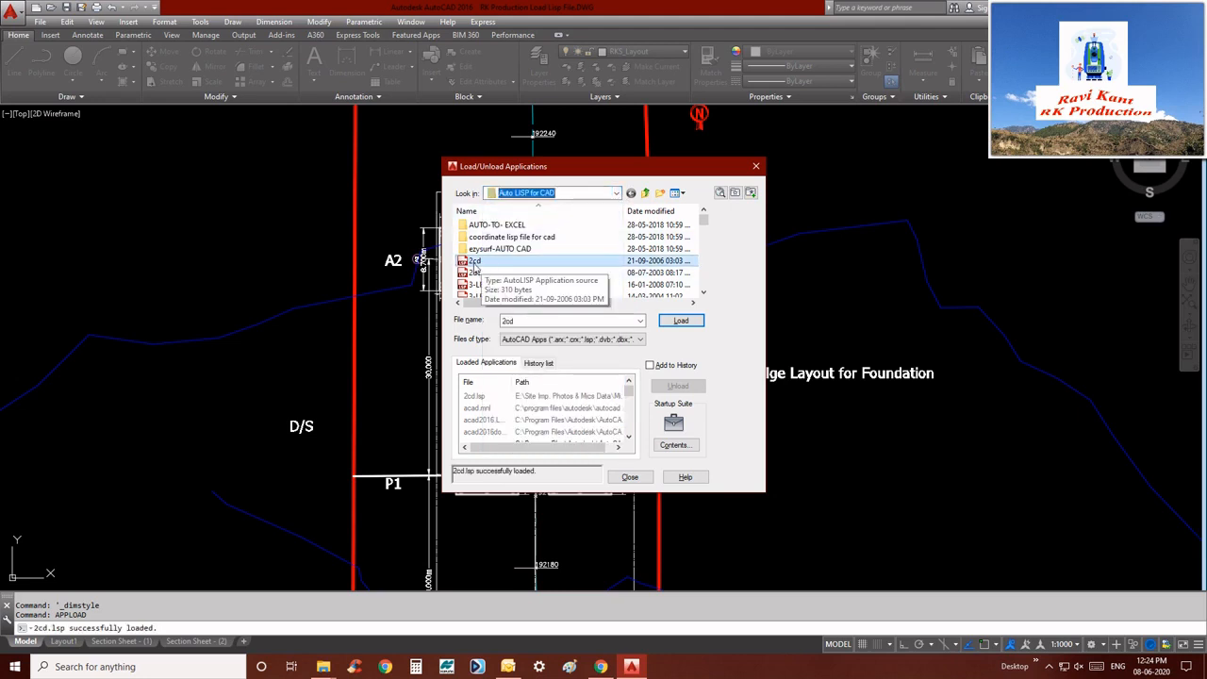
pyautogui.click(680, 321)
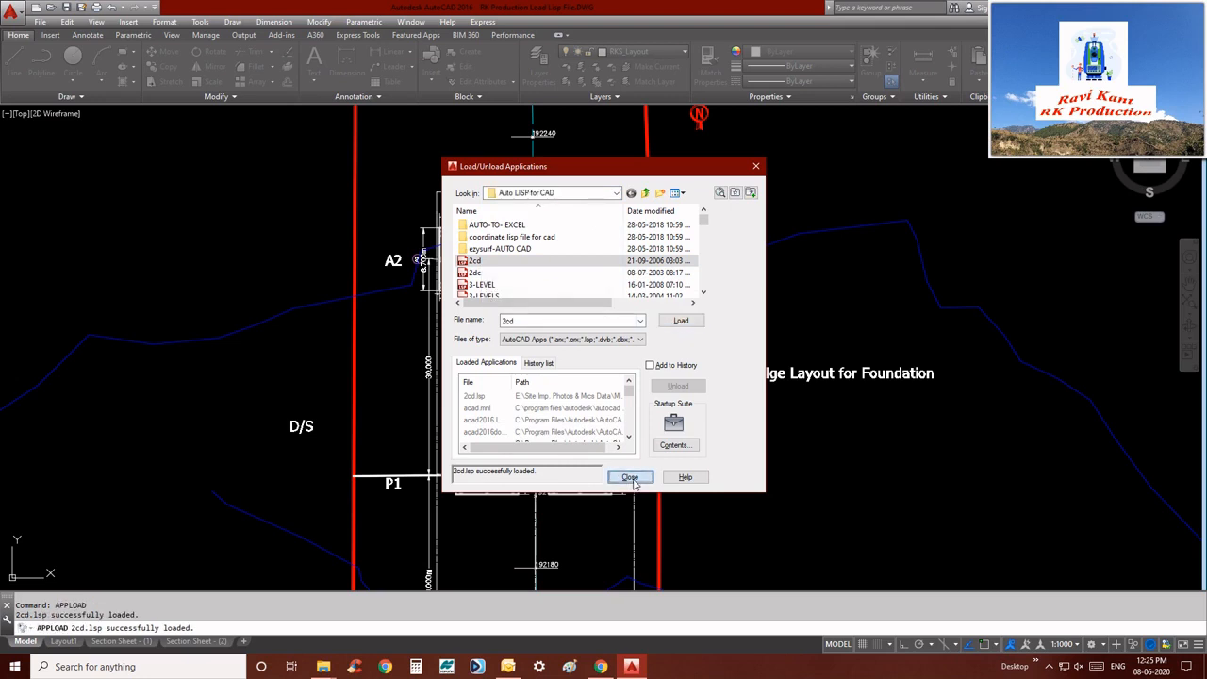
pyautogui.click(629, 477)
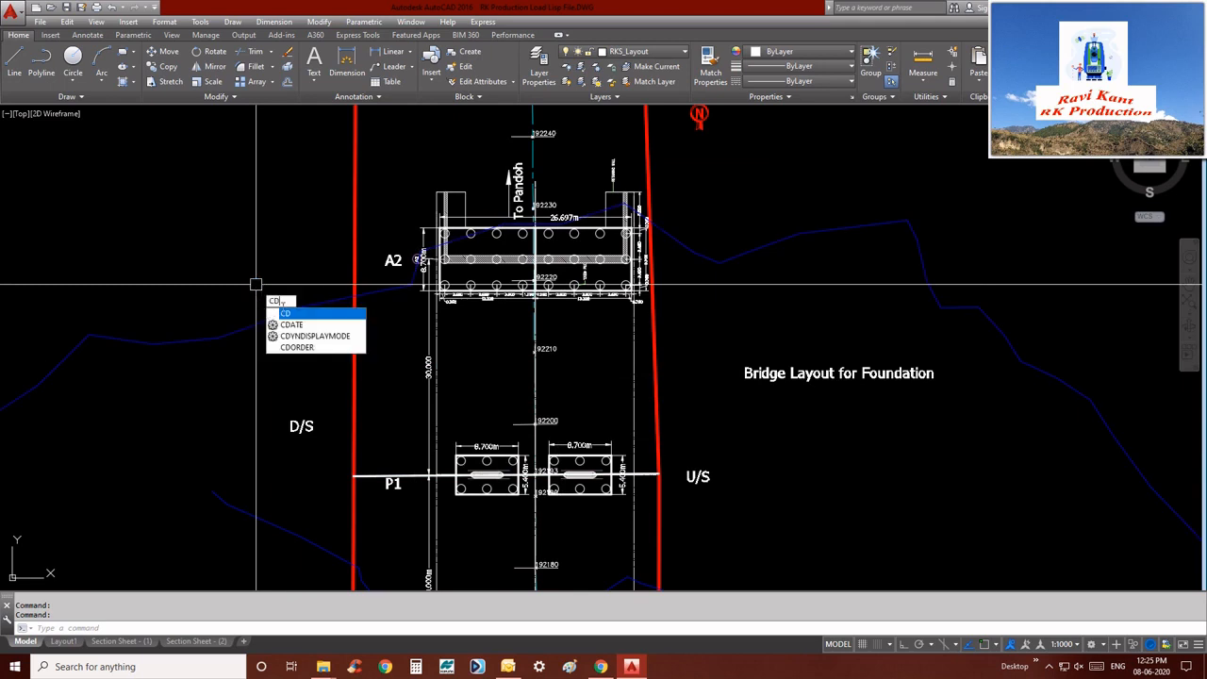
# Label the outer upper corner of abutment A2's left wing wall using the CD command, placing the coordinate text above and left of it.
pyautogui.press('Return')
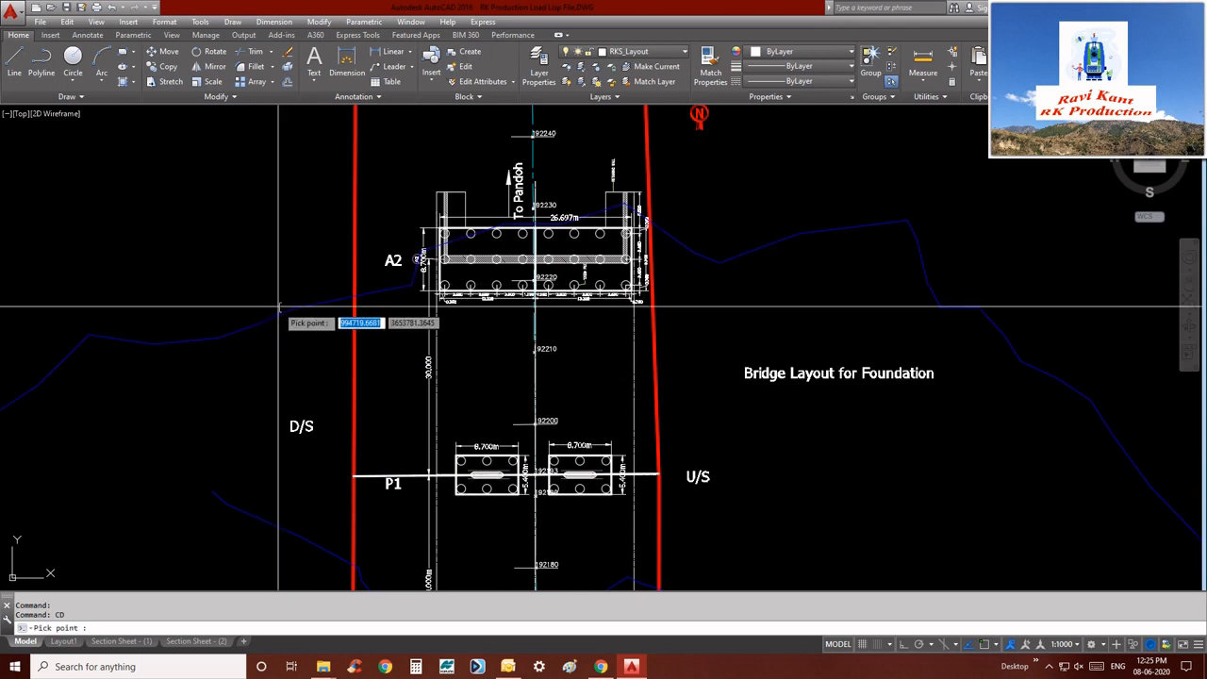
pyautogui.scroll(8, 432, 221)
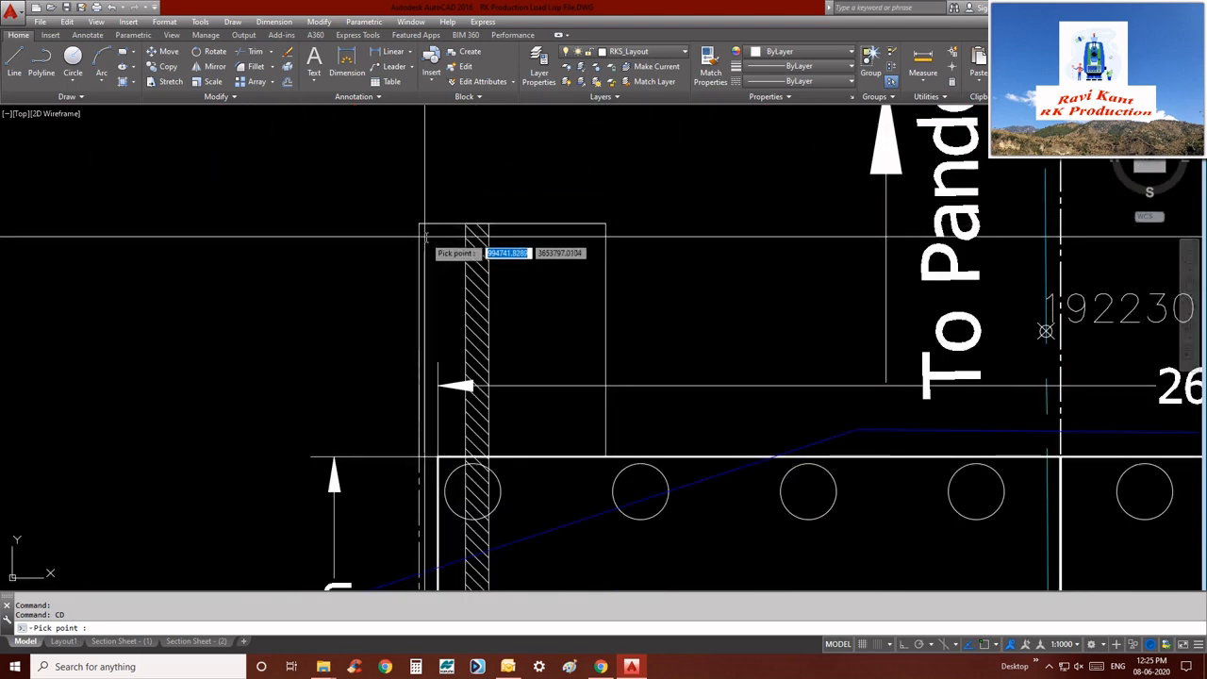
pyautogui.press('F3')
pyautogui.click(420, 232)
pyautogui.scroll(-2, 419, 231)
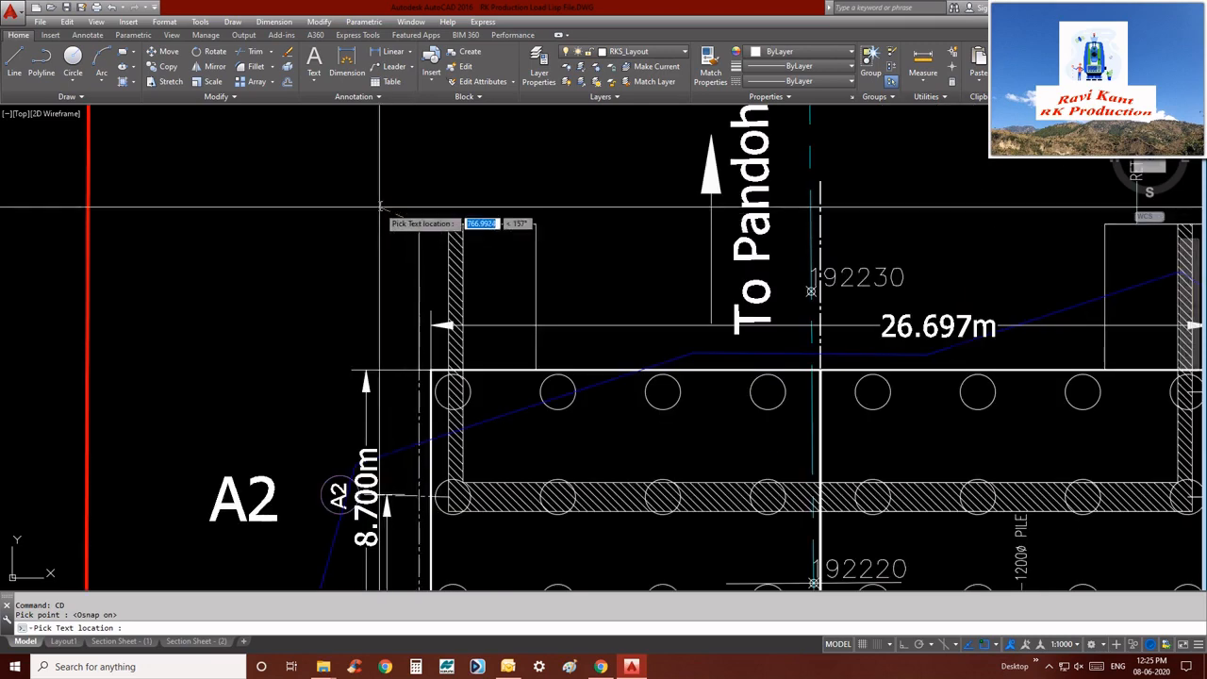
pyautogui.click(371, 193)
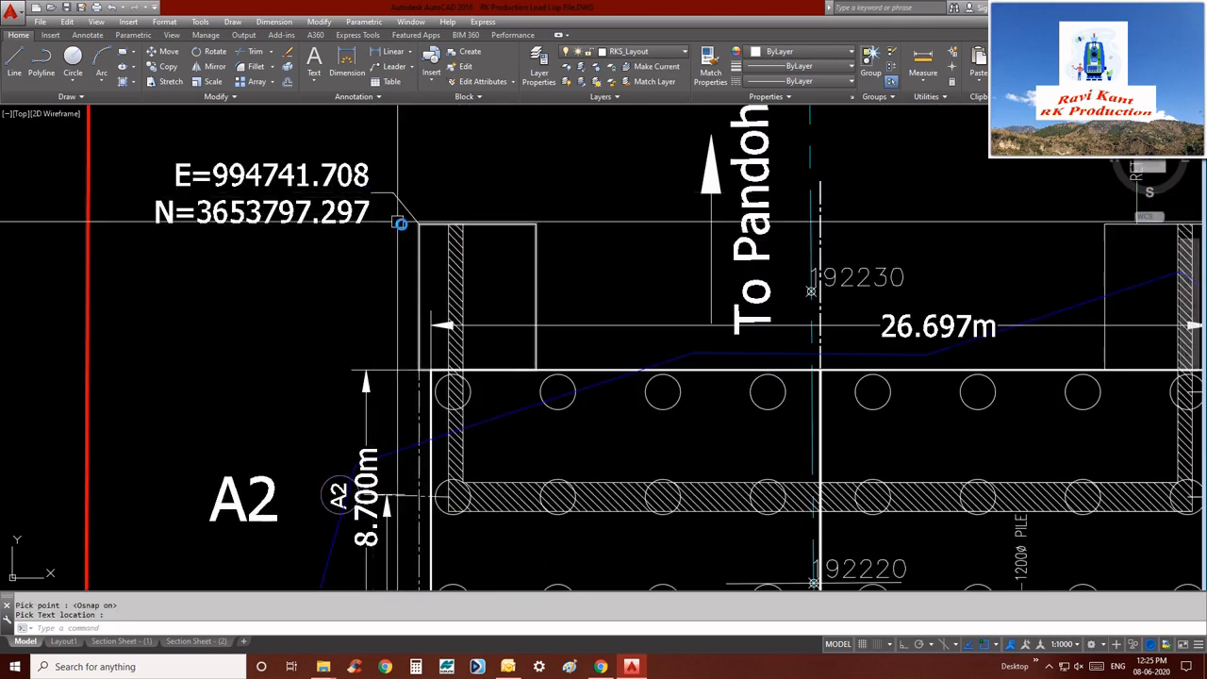
# Stretch the new coordinate label farther up and left so its leader to the wing wall corner is longer.
pyautogui.click(384, 161)
pyautogui.click(321, 215)
pyautogui.scroll(5, 368, 198)
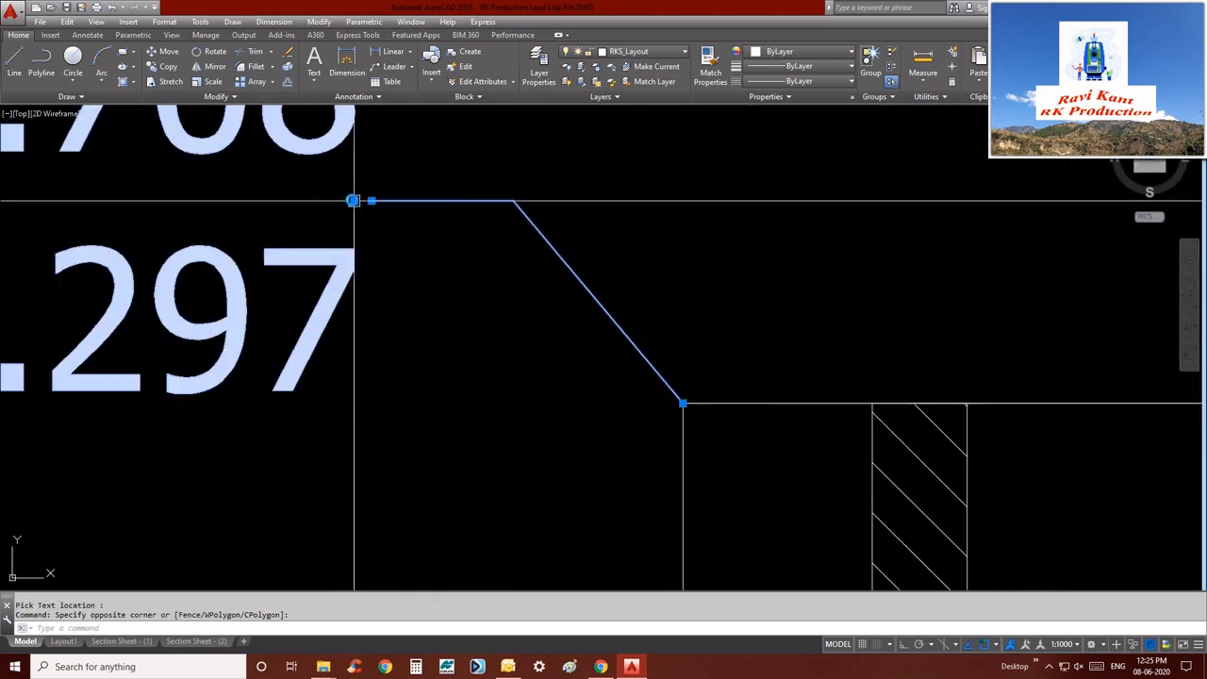
pyautogui.click(354, 201)
pyautogui.scroll(-5, 454, 329)
pyautogui.press('F3')
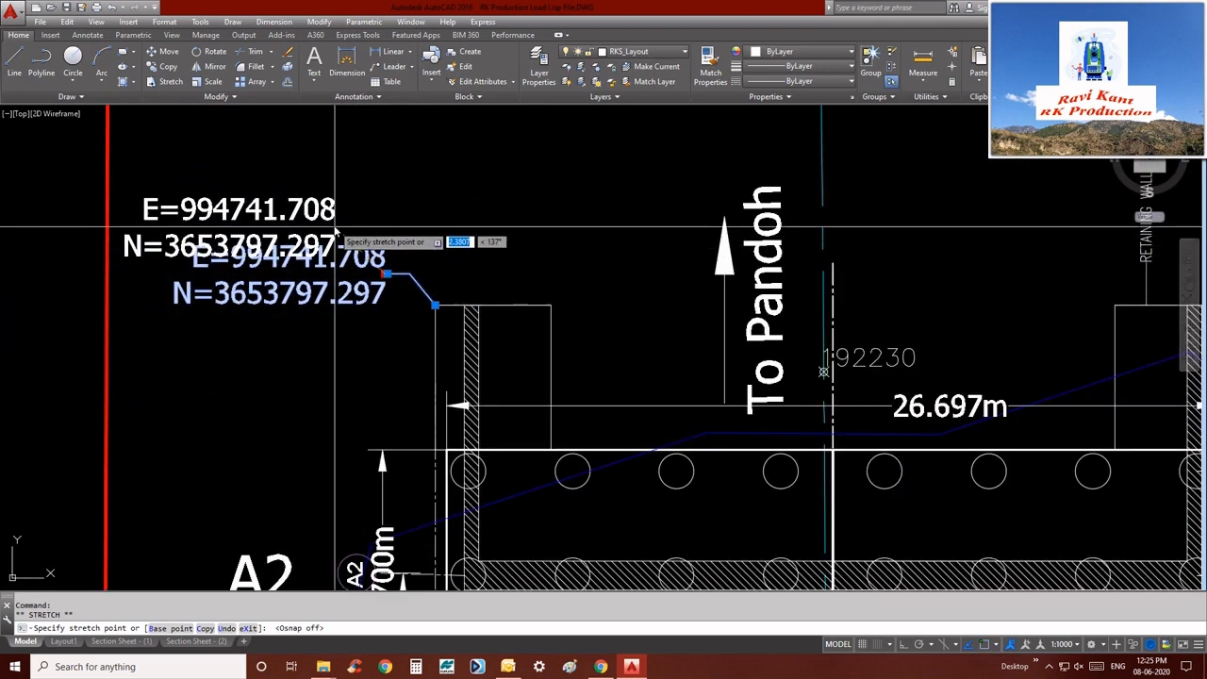
pyautogui.press('Escape')
pyautogui.press('Escape')
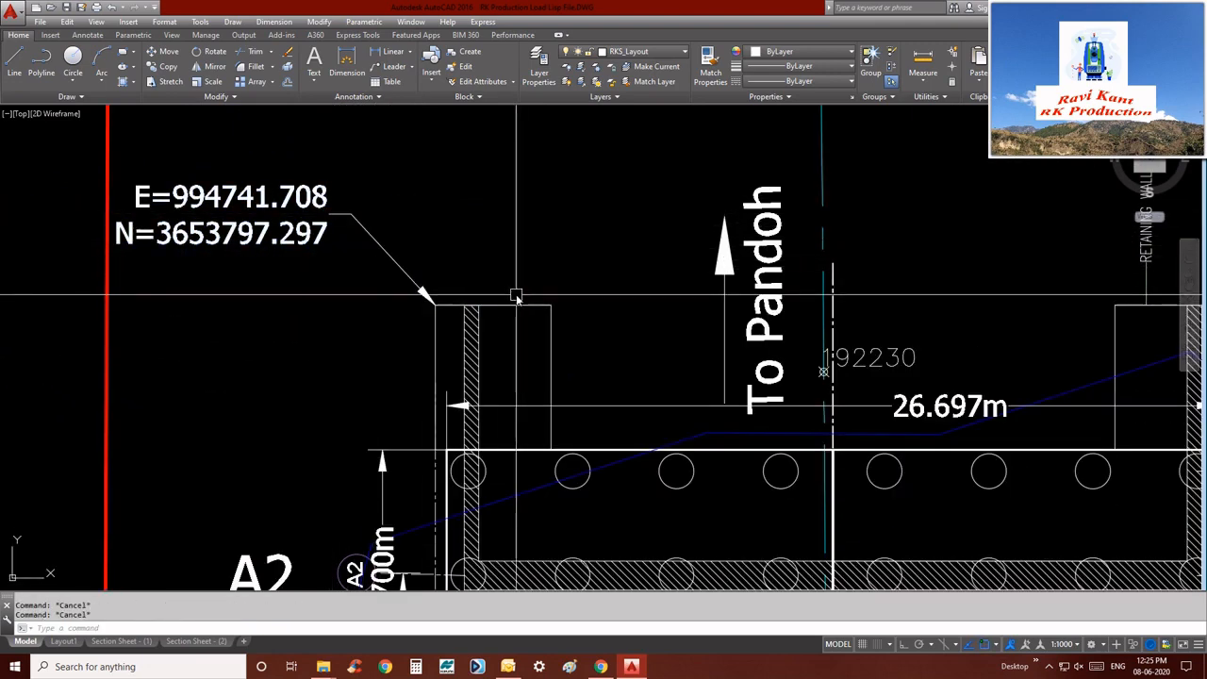
# Add a CD coordinate label at the left wing wall's inner upper corner, with text above right, and close the Autodesk notification window.
pyautogui.write('cd')
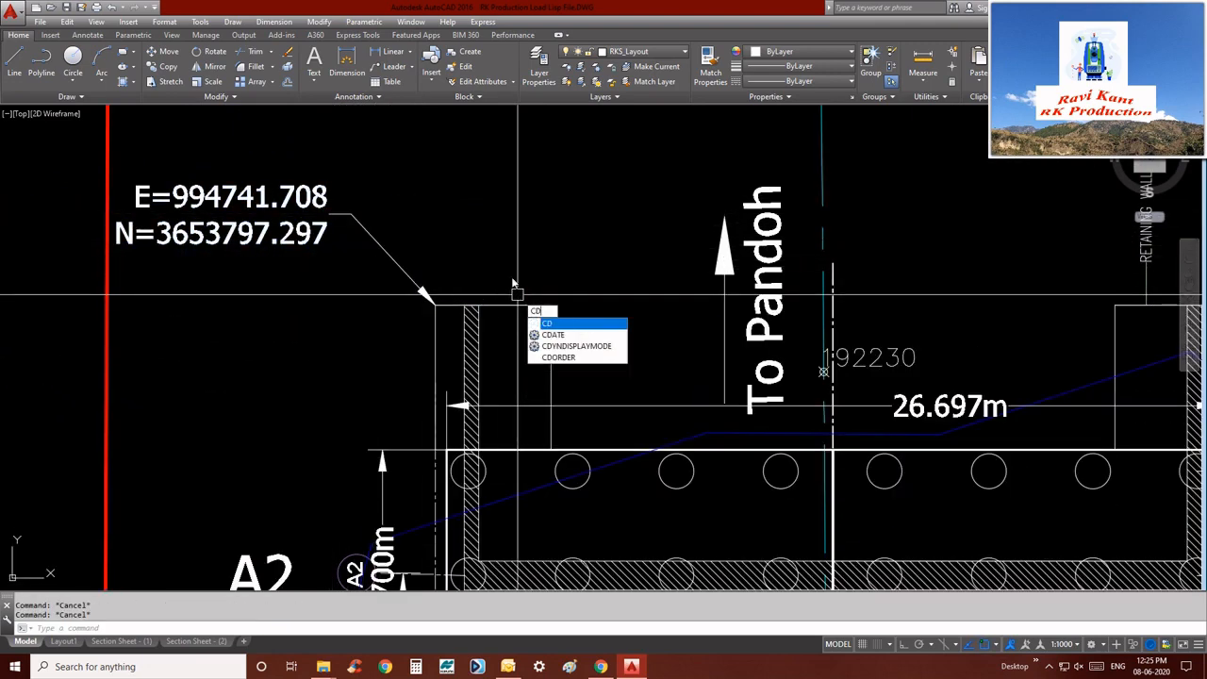
pyautogui.press('Return')
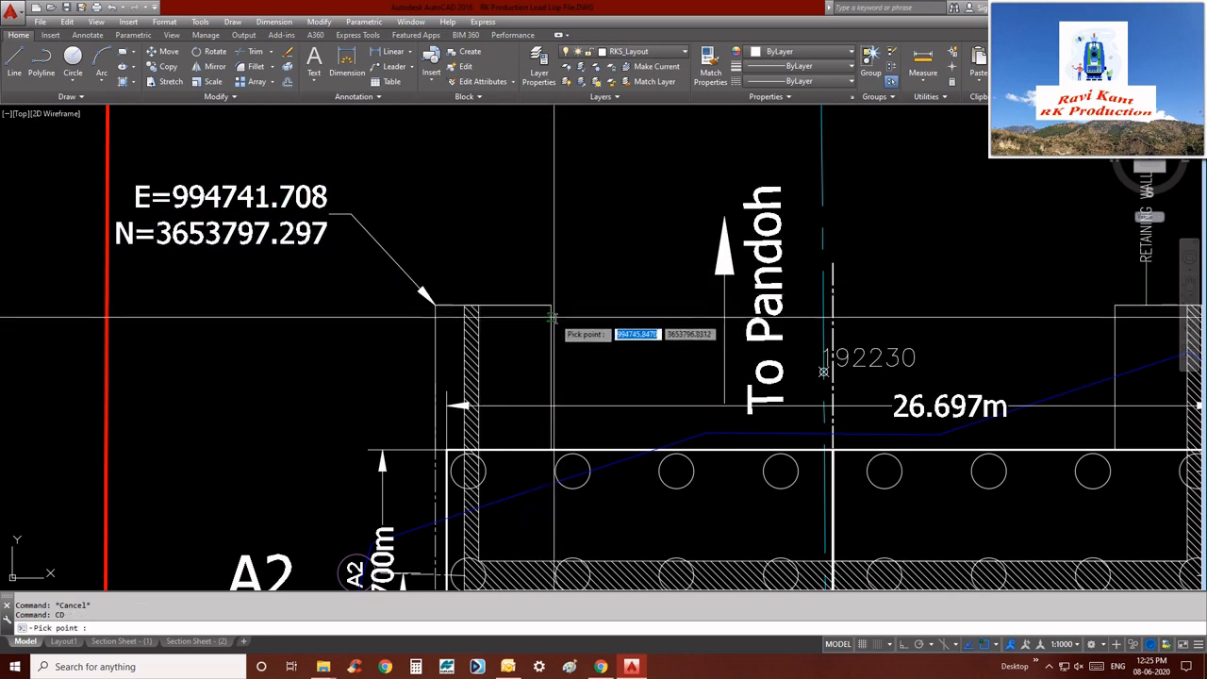
pyautogui.click(550, 305)
pyautogui.scroll(-3, 534, 329)
pyautogui.click(577, 254)
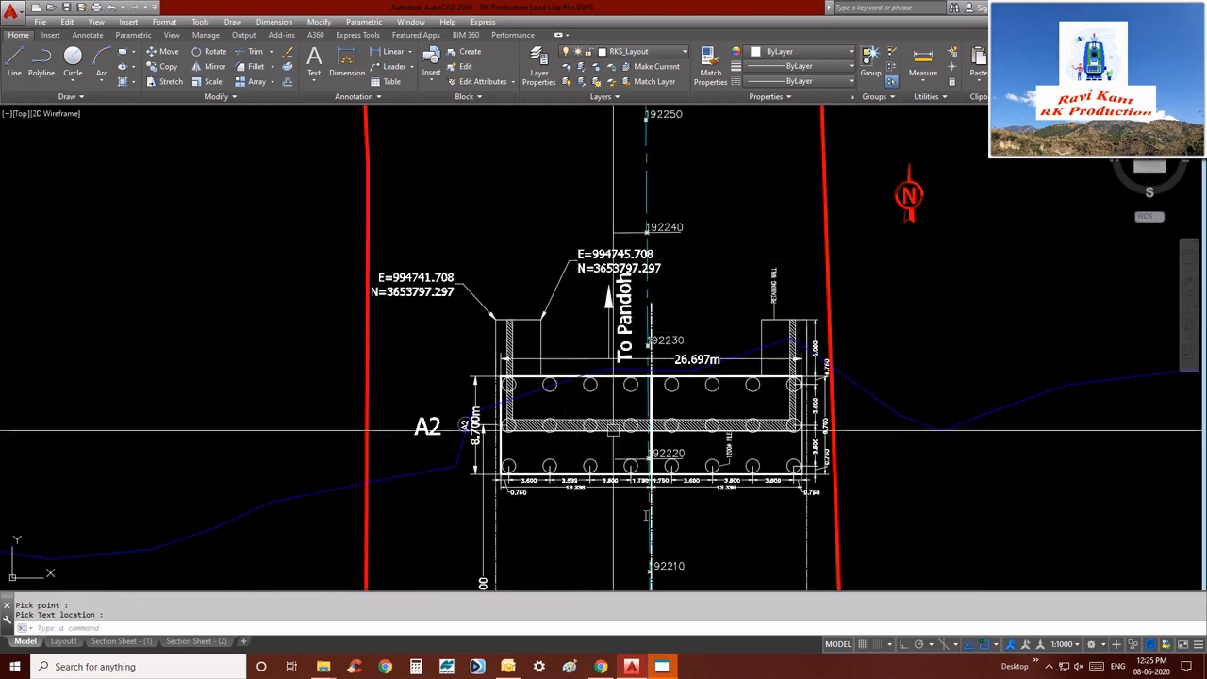
pyautogui.rightClick(662, 666)
pyautogui.click(660, 647)
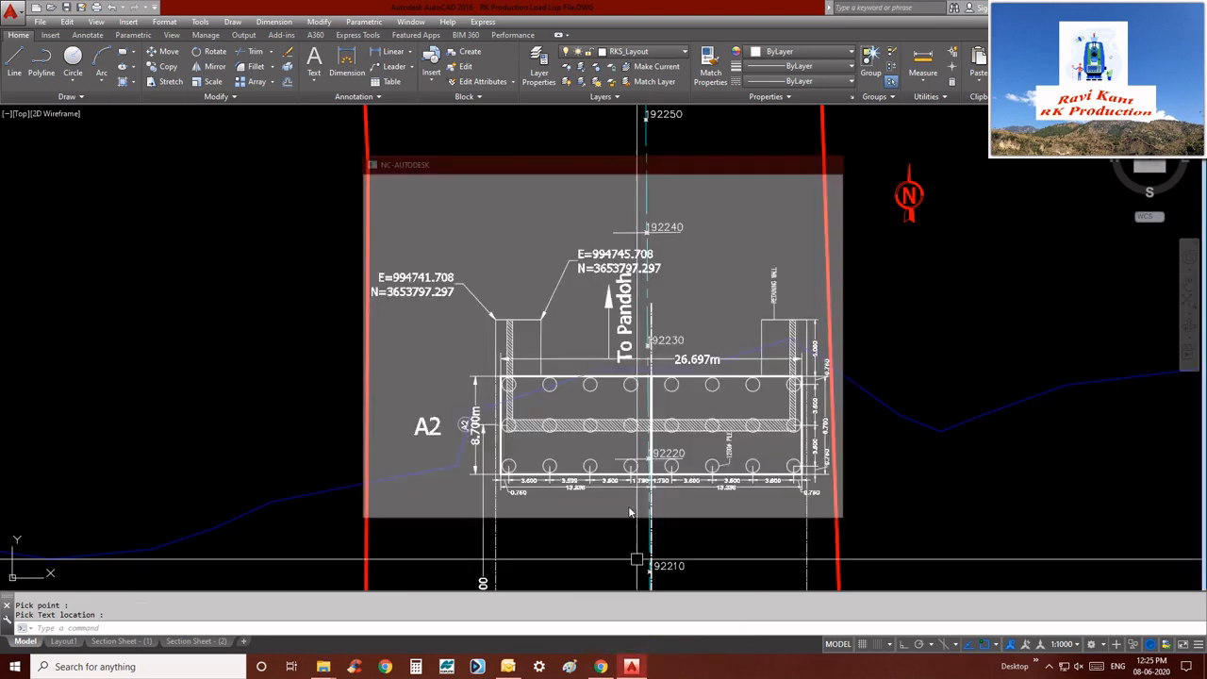
# Label the coordinates of the A2 foundation's lower left corner with CD, placing the text below and left of it.
pyautogui.write('cd')
pyautogui.press('Return')
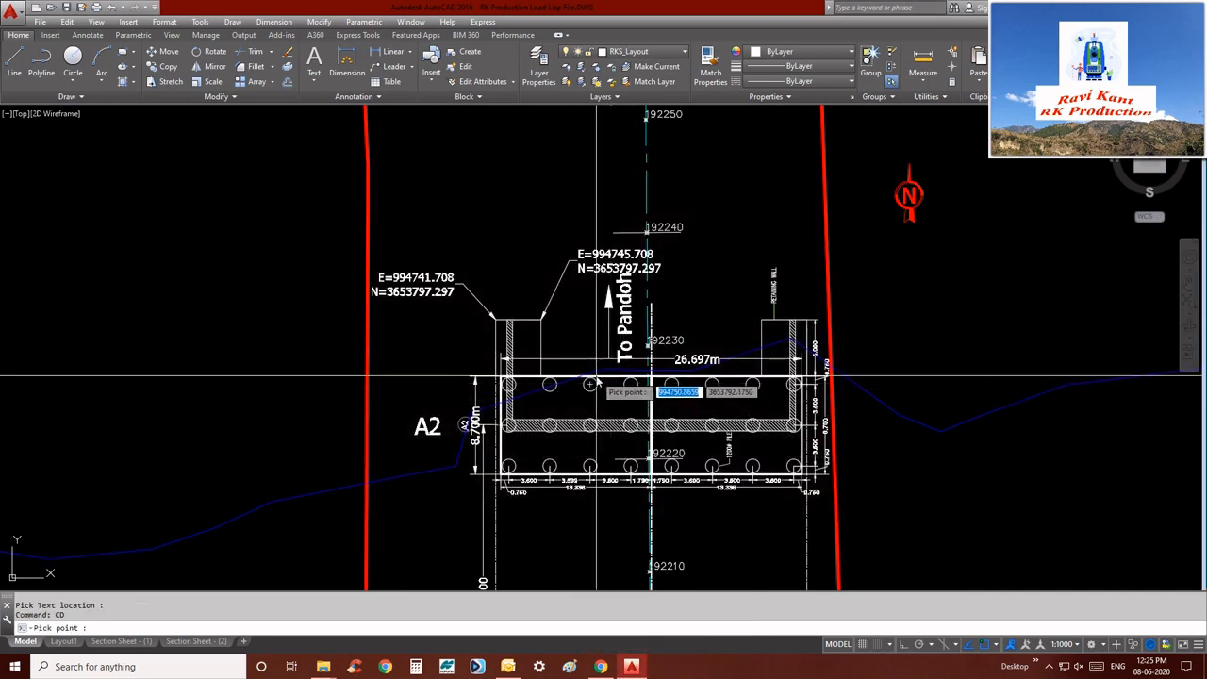
pyautogui.scroll(8, 526, 471)
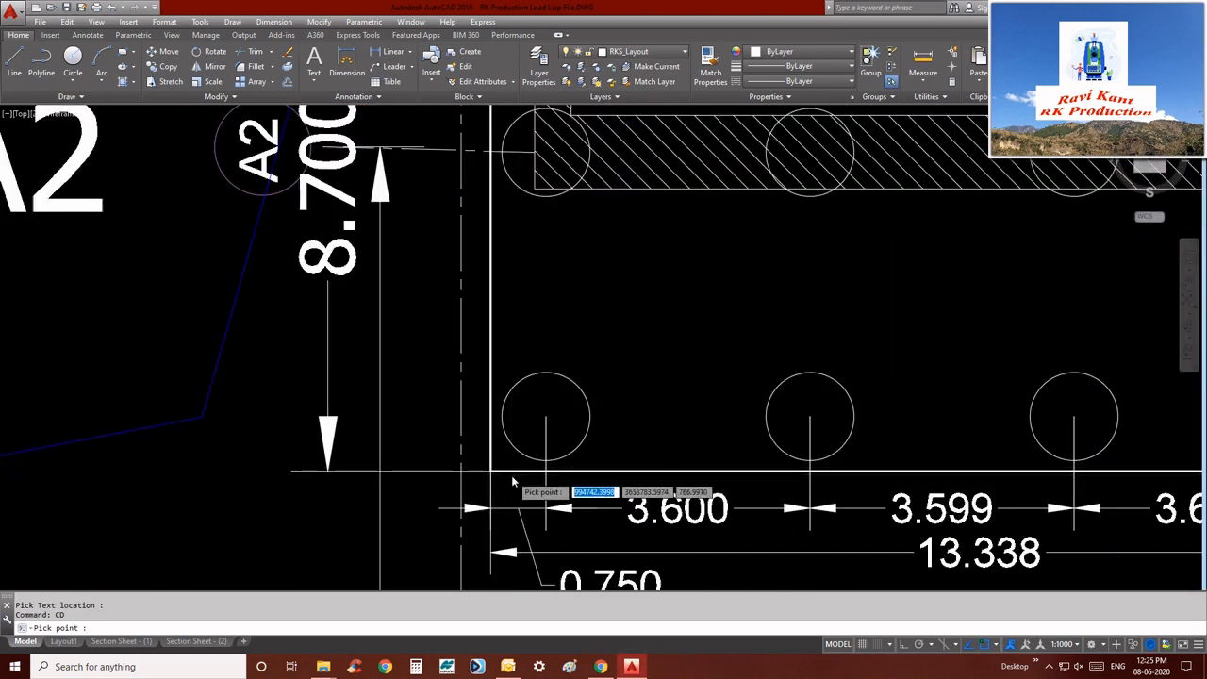
pyautogui.click(476, 468)
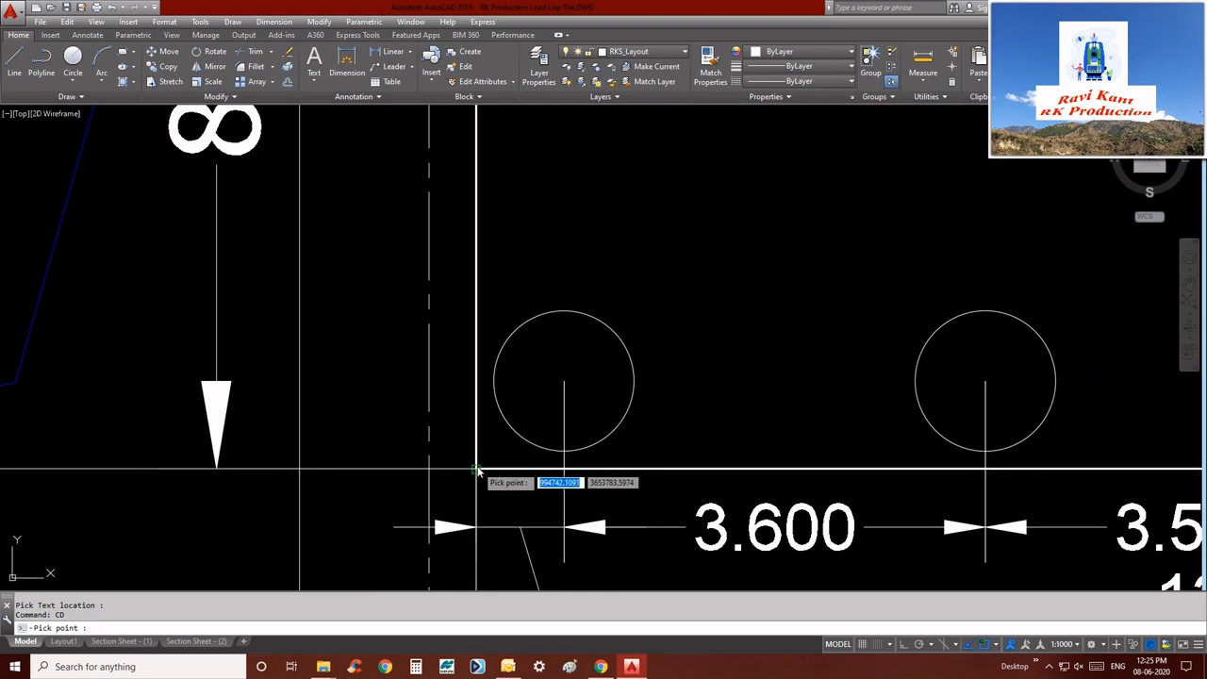
pyautogui.scroll(-6, 481, 452)
pyautogui.click(445, 469)
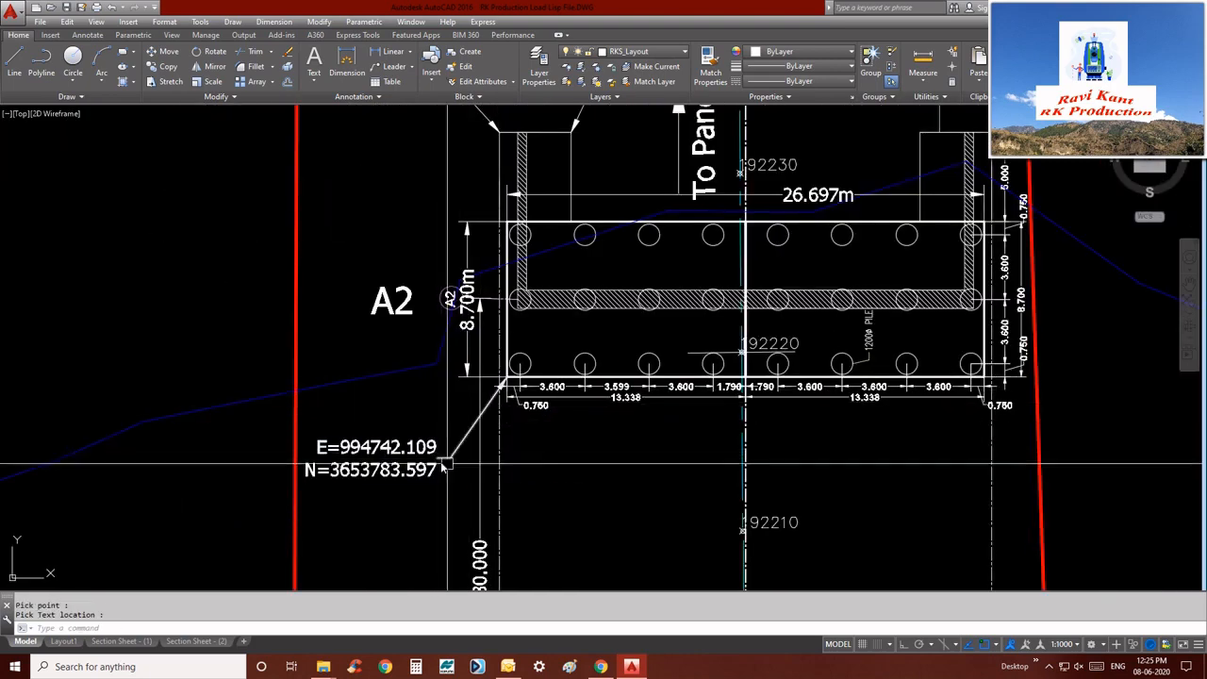
# Label the coordinates where the centreline meets the A2 foundation's lower edge with CD, placing the text below and right.
pyautogui.scroll(-2, 575, 424)
pyautogui.scroll(6, 687, 405)
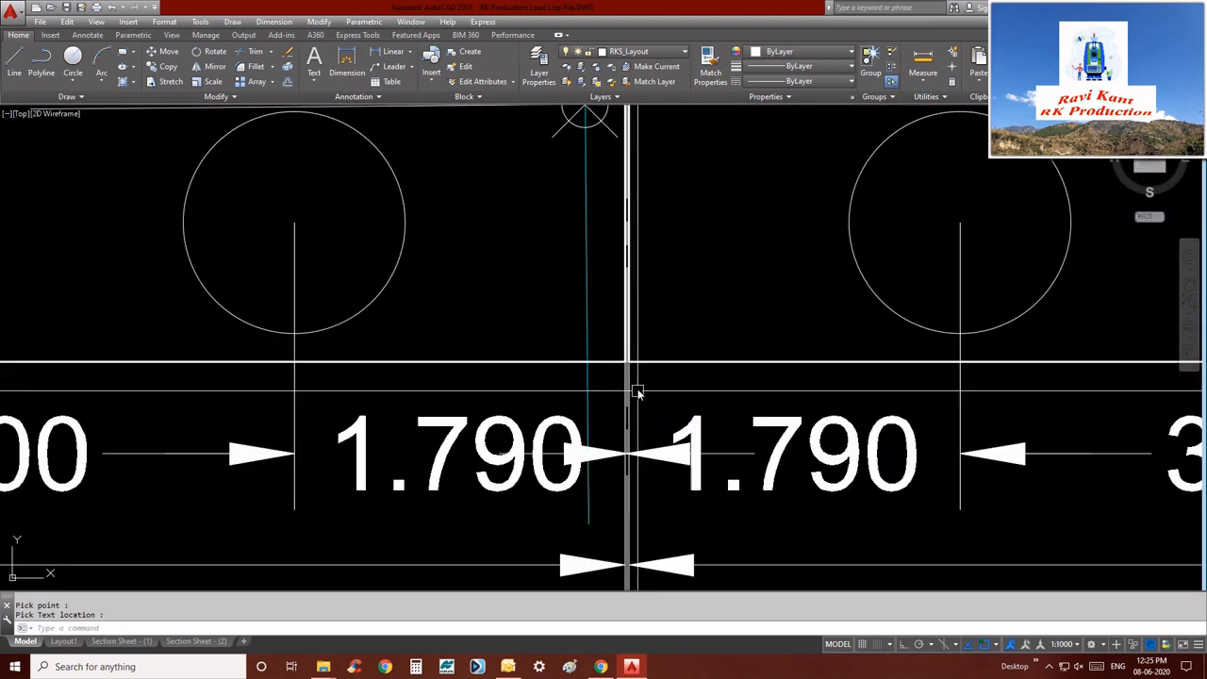
pyautogui.press('Return')
pyautogui.scroll(4, 627, 365)
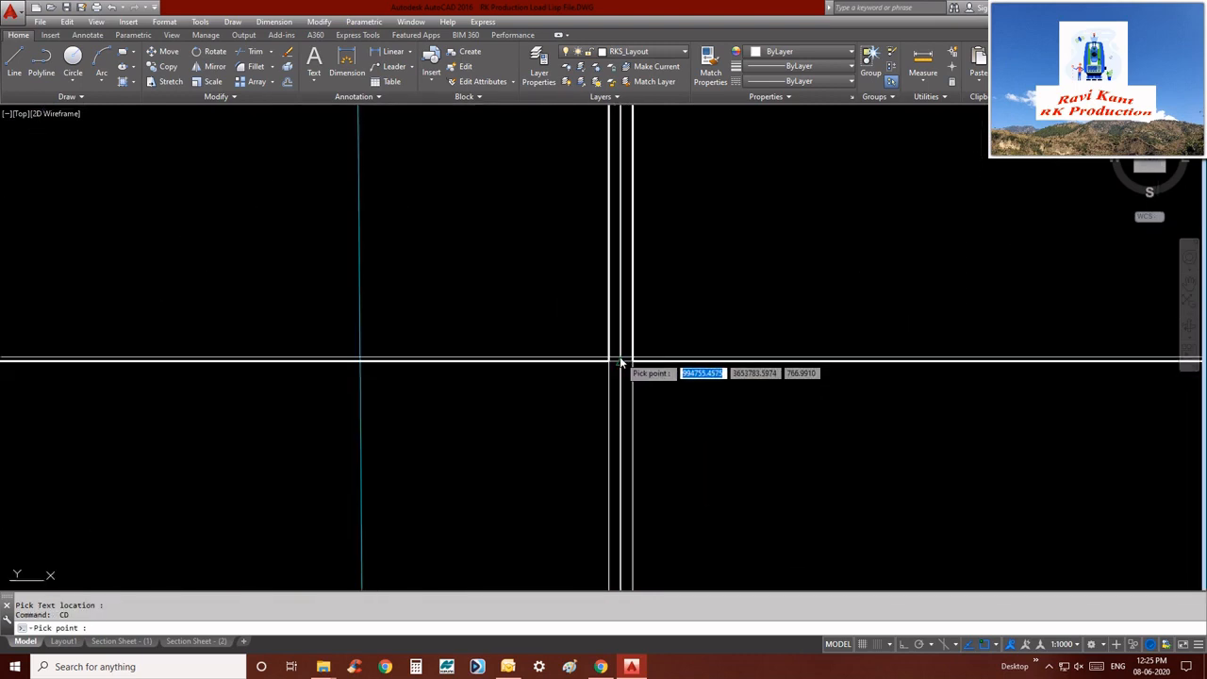
pyautogui.click(646, 366)
pyautogui.scroll(-6, 646, 366)
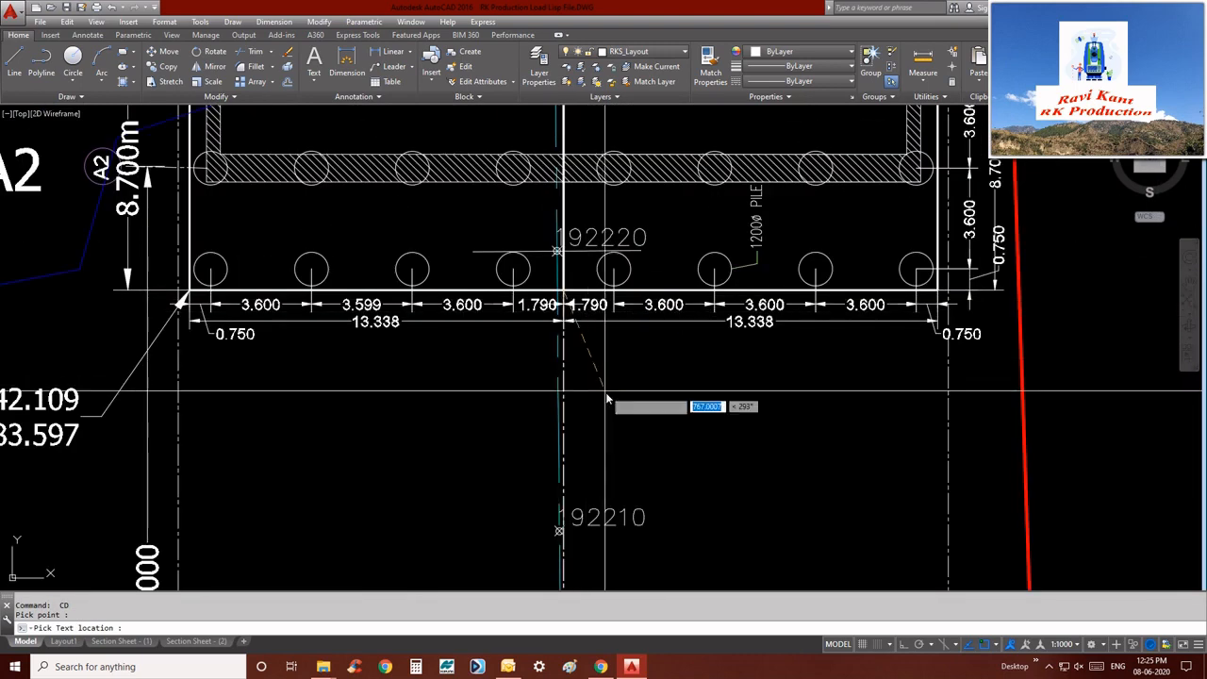
pyautogui.click(619, 425)
# Label the coordinates of the A2 foundation's lower right corner with CD, placing the text below and right of it.
pyautogui.scroll(-5, 554, 443)
pyautogui.scroll(10, 796, 348)
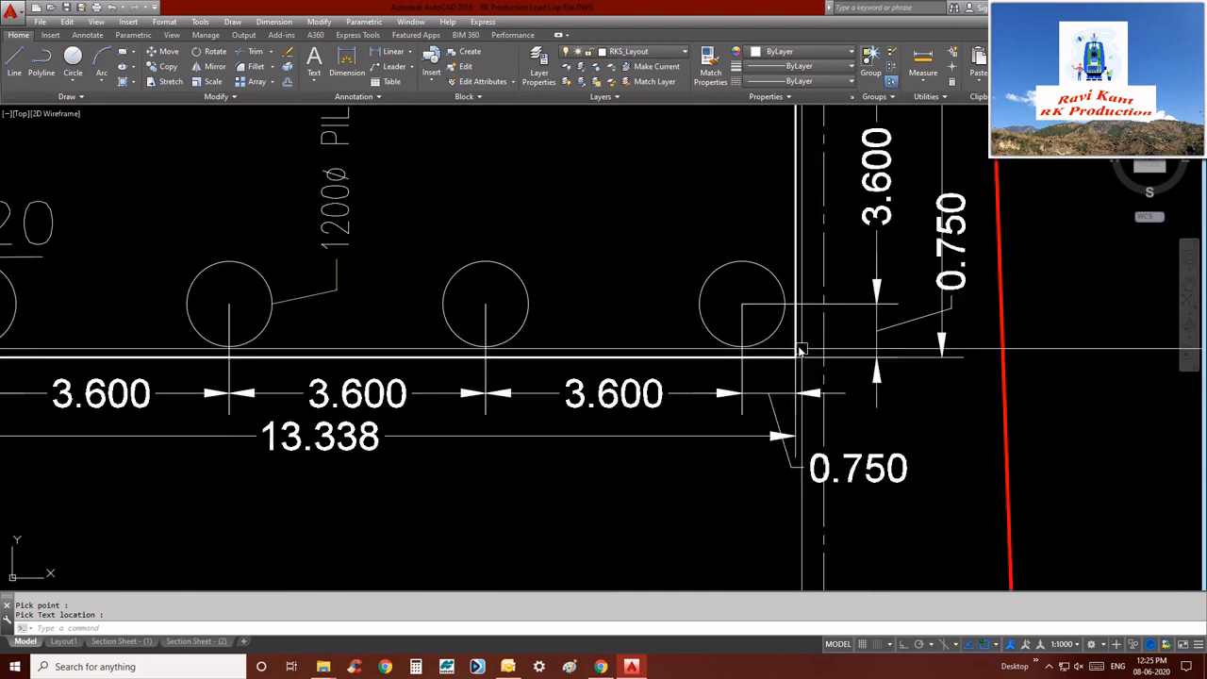
pyautogui.press('Return')
pyautogui.click(712, 335)
pyautogui.scroll(-8, 614, 332)
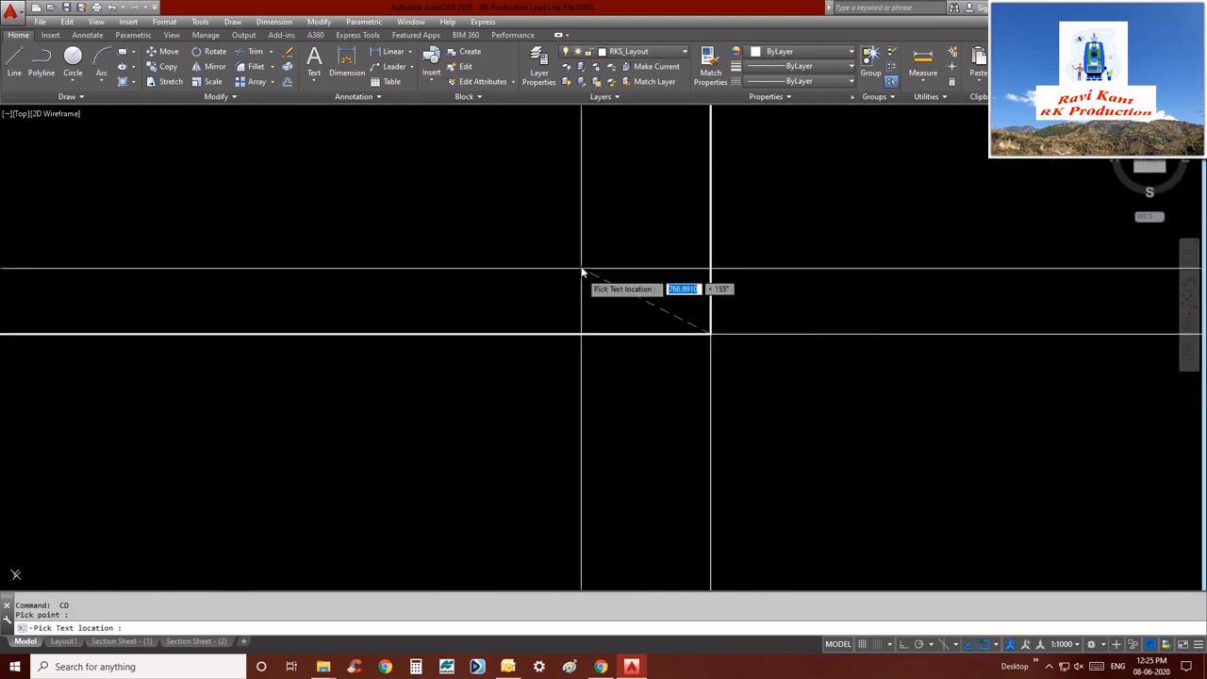
pyautogui.click(730, 405)
pyautogui.press('Escape')
pyautogui.scroll(-5, 709, 473)
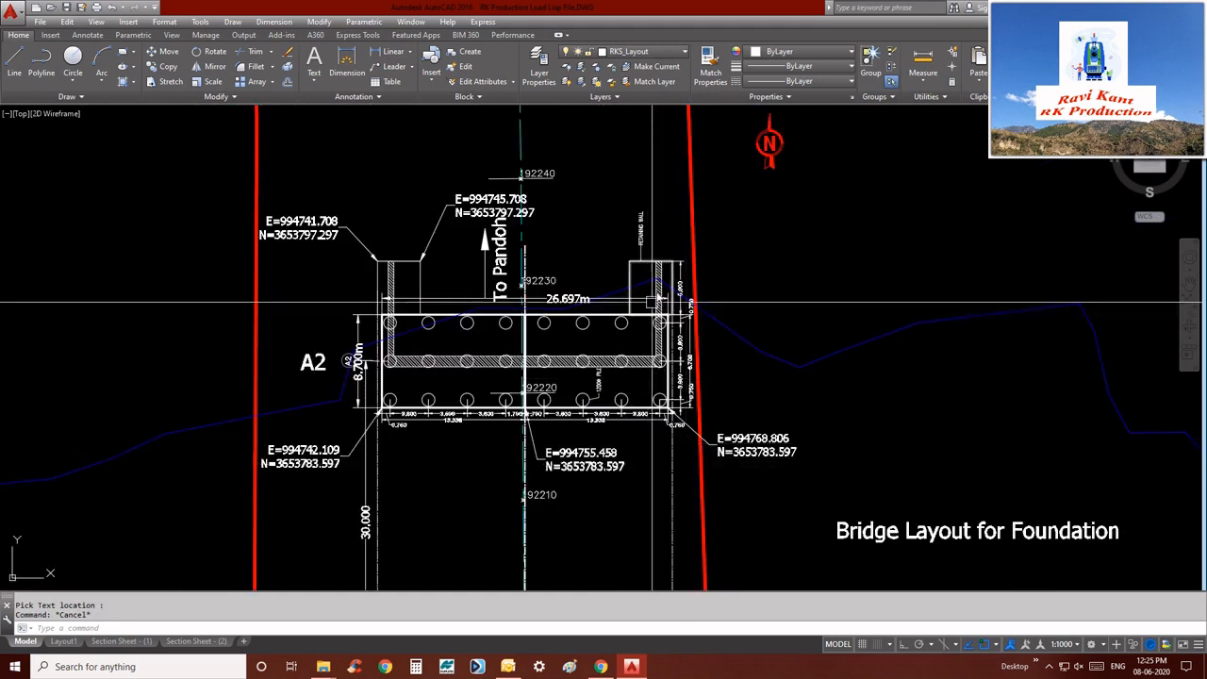
# Add a CD coordinate label at the A2 foundation's upper right corner, with its text out to the right past the red boundary line.
pyautogui.scroll(5, 673, 379)
pyautogui.write('cd')
pyautogui.press('Return')
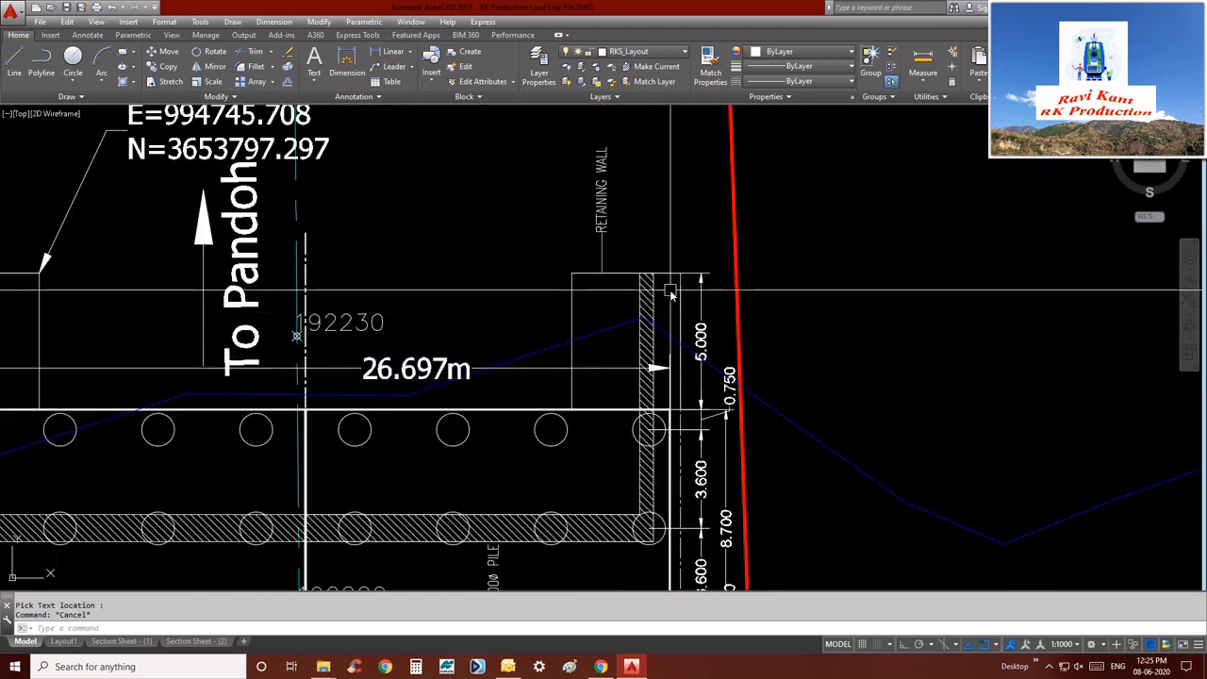
pyautogui.scroll(6, 671, 409)
pyautogui.click(685, 417)
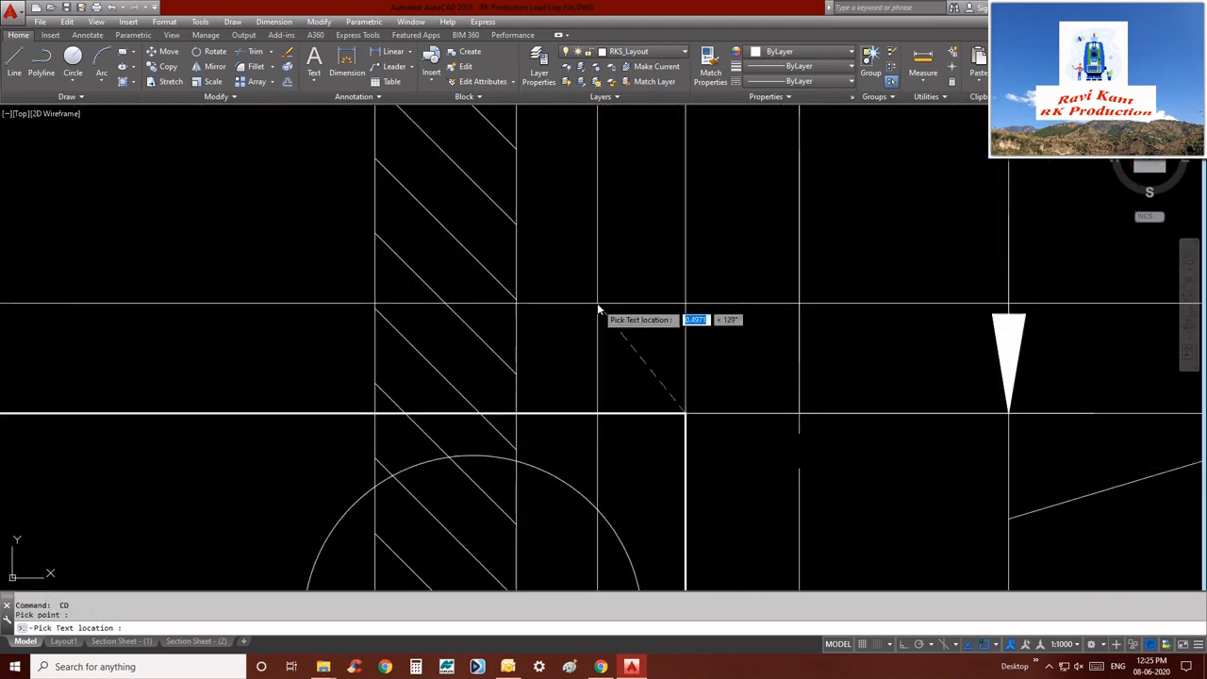
pyautogui.scroll(-6, 642, 339)
pyautogui.click(707, 245)
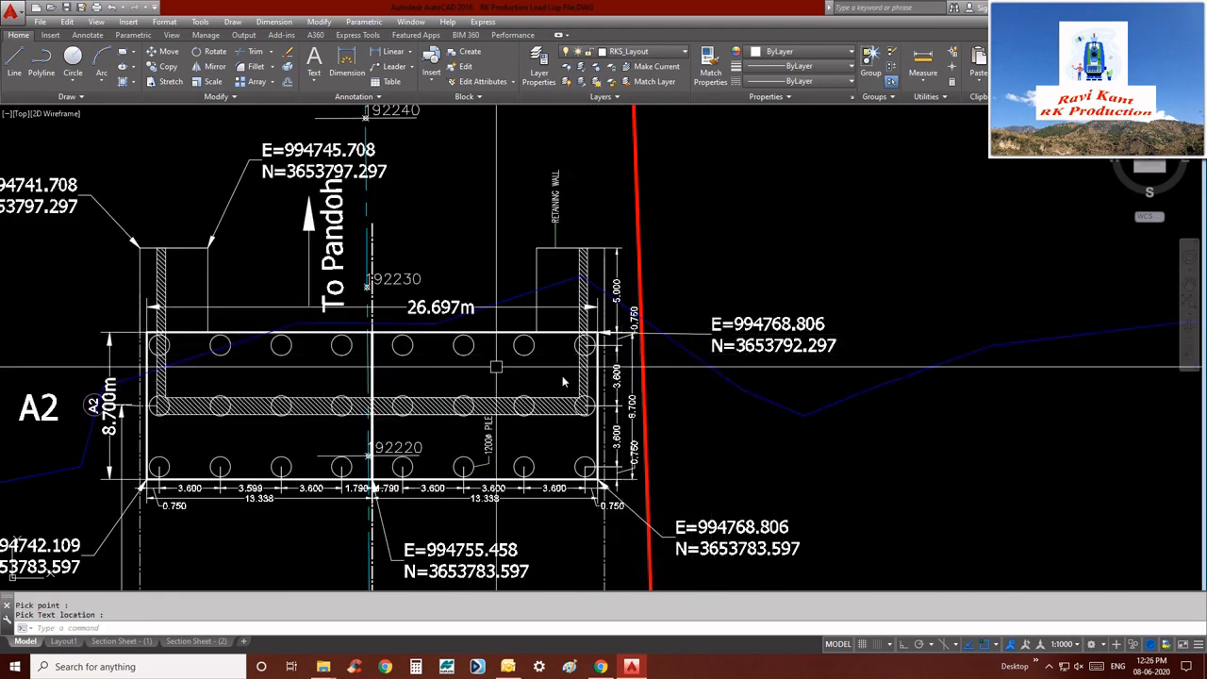
# Label the coordinates where the centreline meets the A2 foundation's upper edge with CD, placing the text above and right.
pyautogui.scroll(6, 377, 334)
pyautogui.scroll(4, 467, 366)
pyautogui.write('cd')
pyautogui.press('Return')
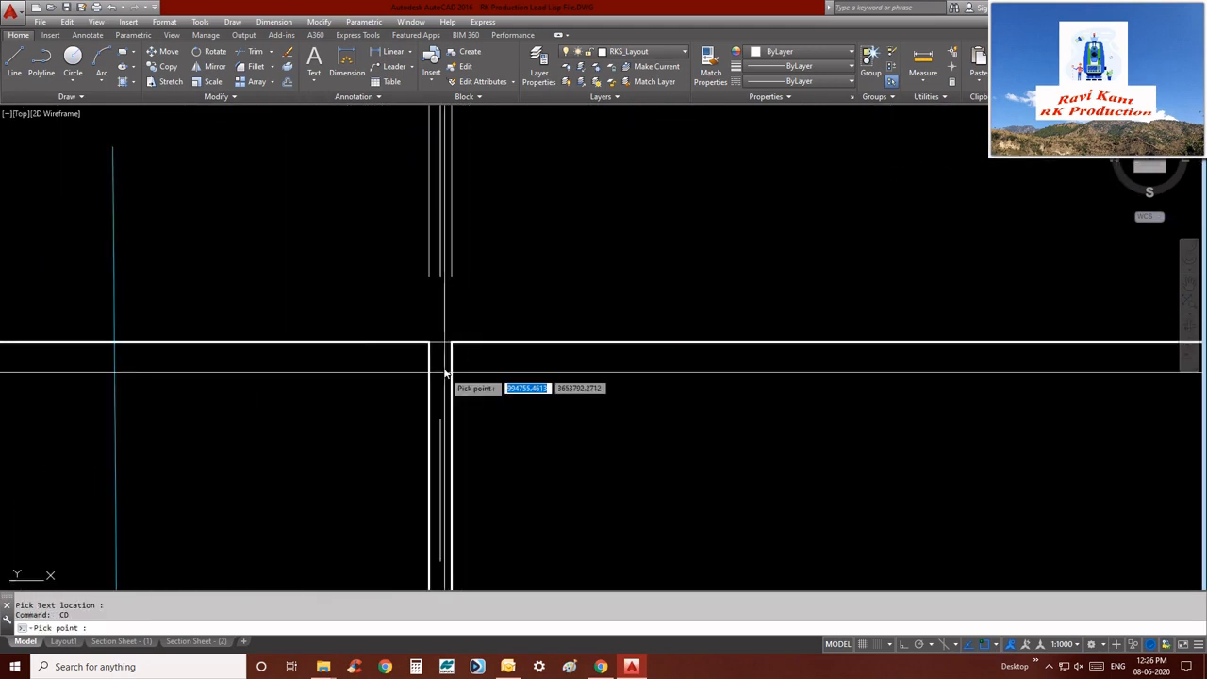
pyautogui.scroll(-5, 441, 353)
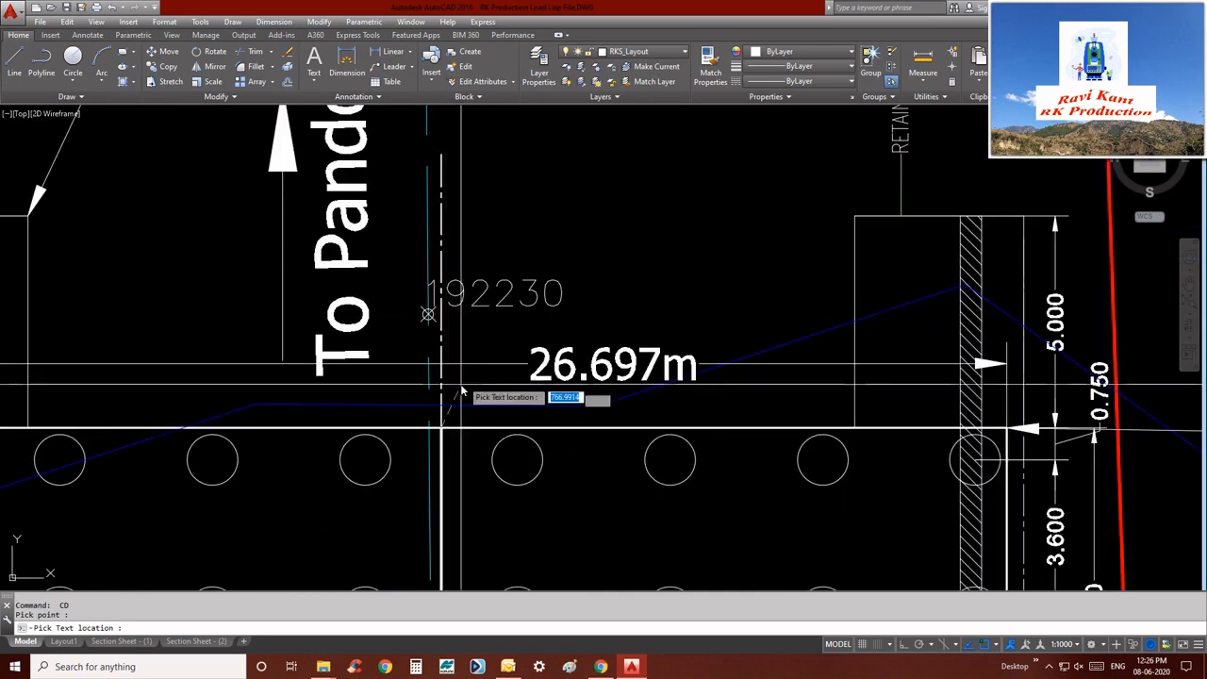
pyautogui.click(443, 406)
pyautogui.click(510, 184)
pyautogui.scroll(-5, 513, 218)
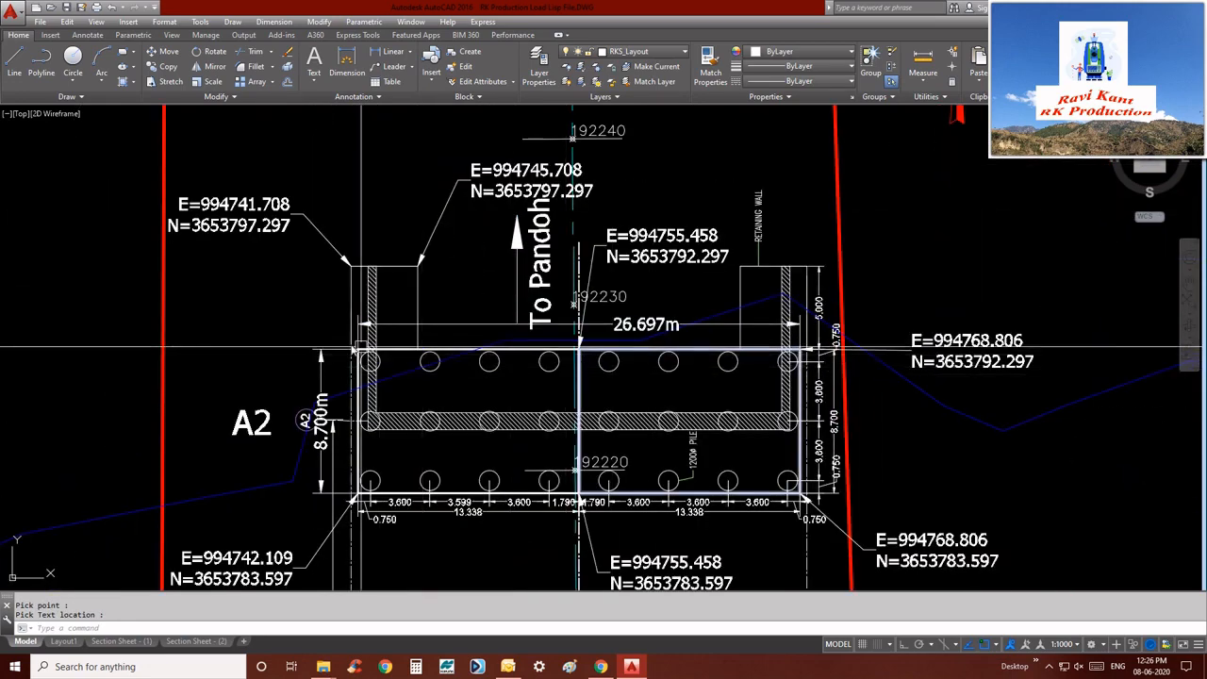
# Label the coordinates of the A2 foundation's upper left corner with CD, placing the text above and left of it.
pyautogui.scroll(7, 372, 367)
pyautogui.scroll(2, 372, 375)
pyautogui.press('Return')
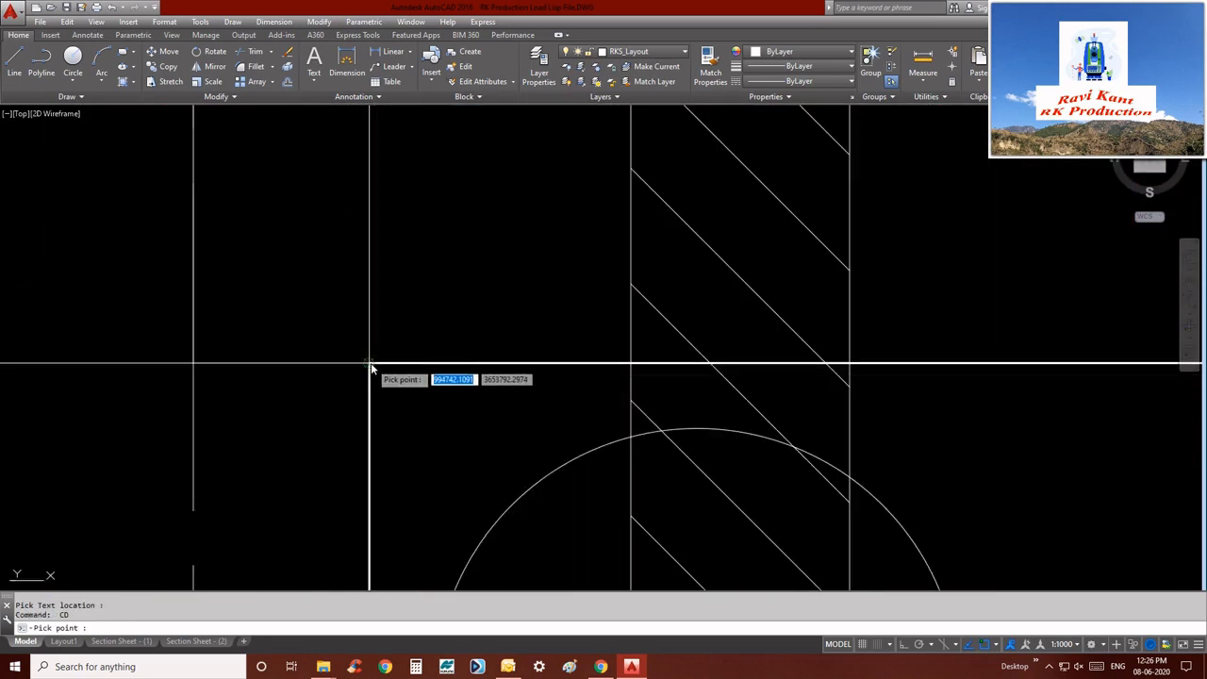
pyautogui.click(372, 368)
pyautogui.scroll(-6, 517, 406)
pyautogui.scroll(-1, 452, 386)
pyautogui.click(439, 370)
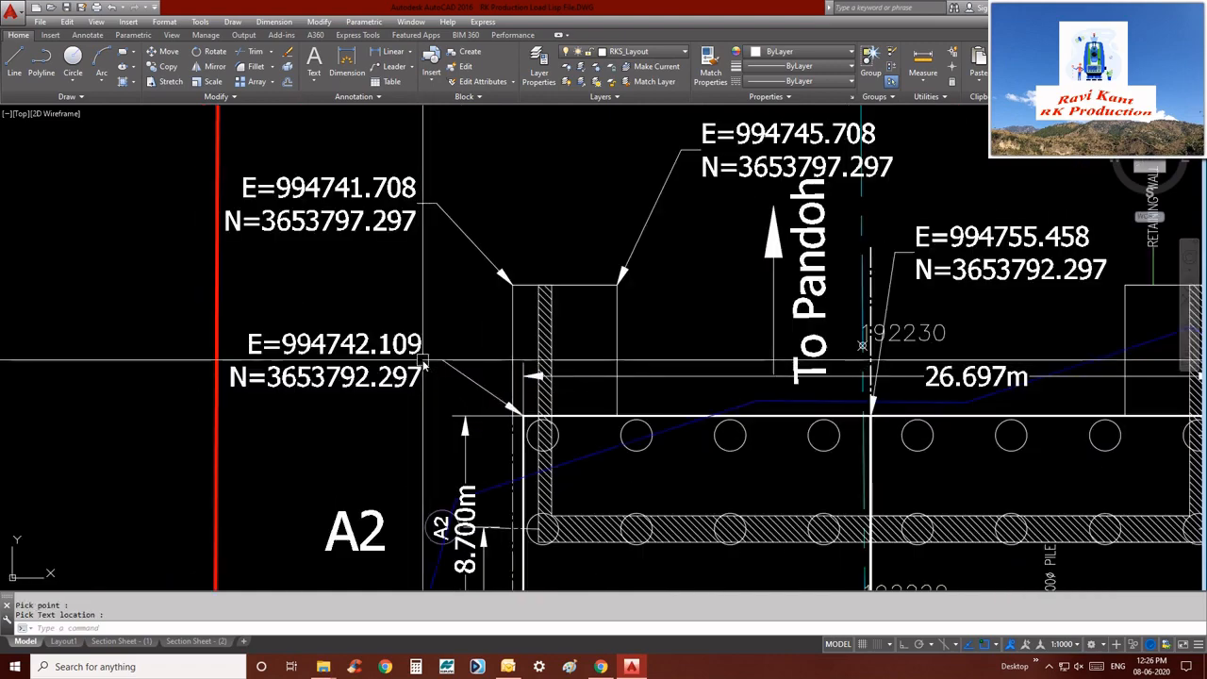
pyautogui.scroll(-2, 472, 376)
pyautogui.press('Escape')
# Add a CD coordinate label at the right wing wall's inner upper corner, with its text above the retaining wall note.
pyautogui.press('Return')
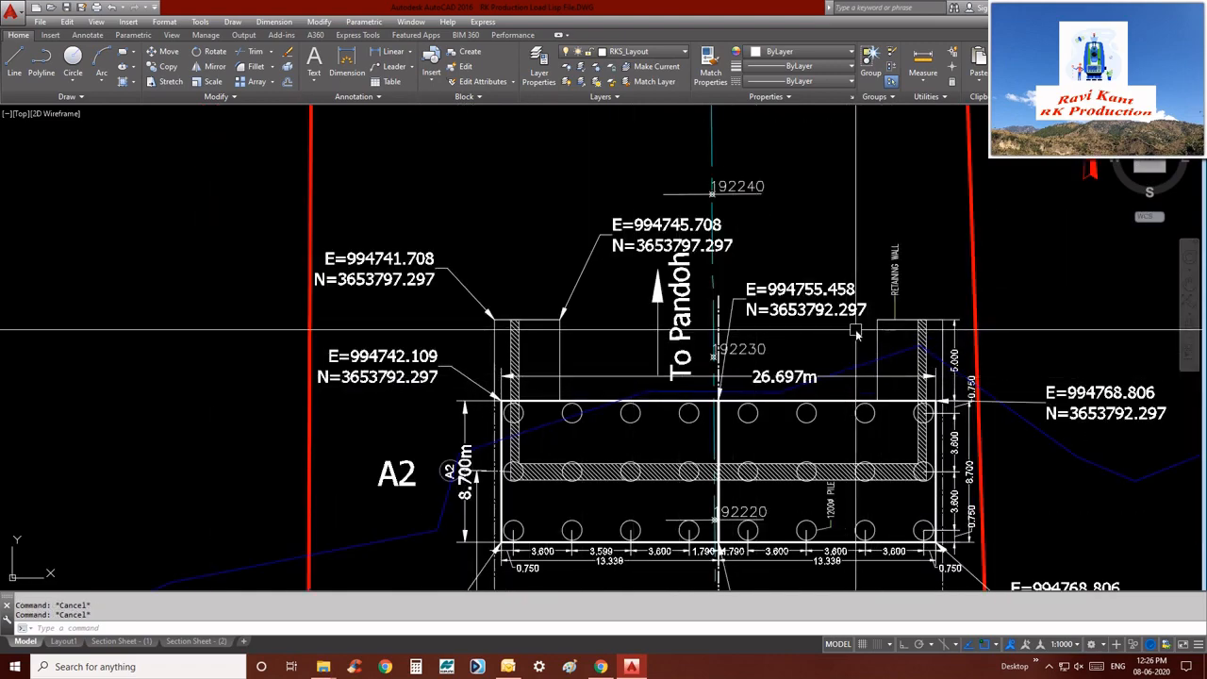
pyautogui.scroll(4, 882, 326)
pyautogui.click(872, 331)
pyautogui.scroll(-4, 754, 377)
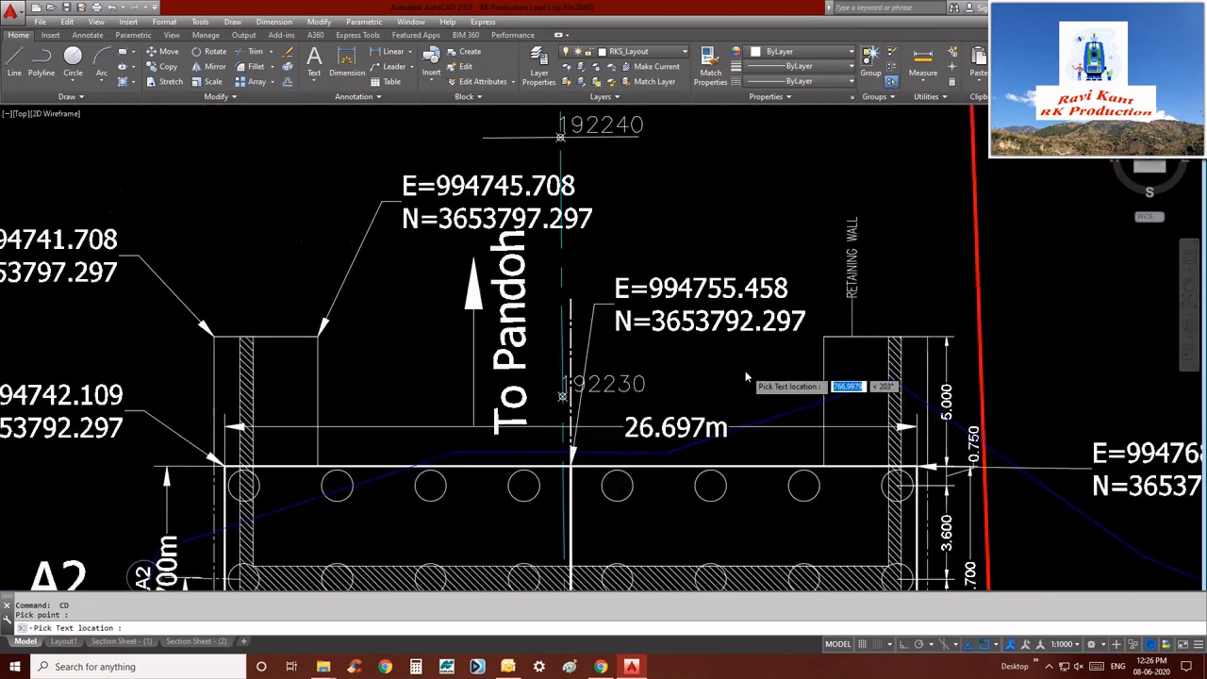
pyautogui.scroll(2, 782, 299)
pyautogui.click(749, 270)
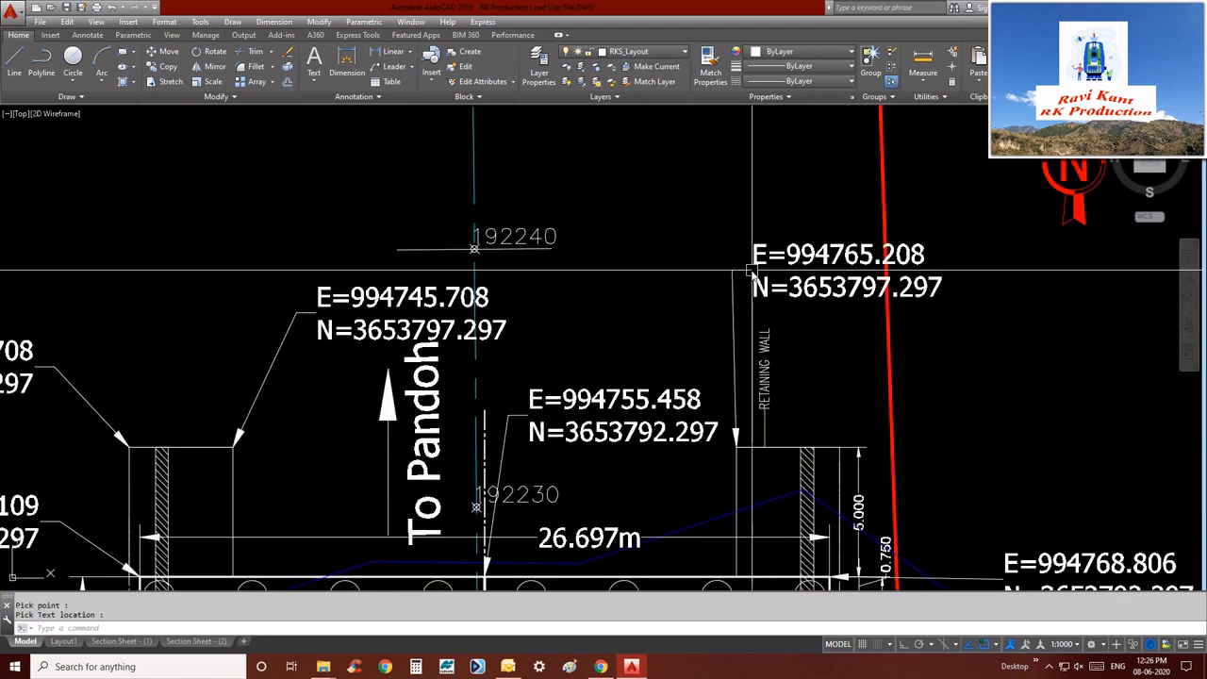
pyautogui.scroll(-2, 830, 367)
pyautogui.press('Escape')
# Label the coordinates of the right wing wall's outer upper corner with CD, placing the text above and right of it.
pyautogui.scroll(4, 802, 388)
pyautogui.press('Return')
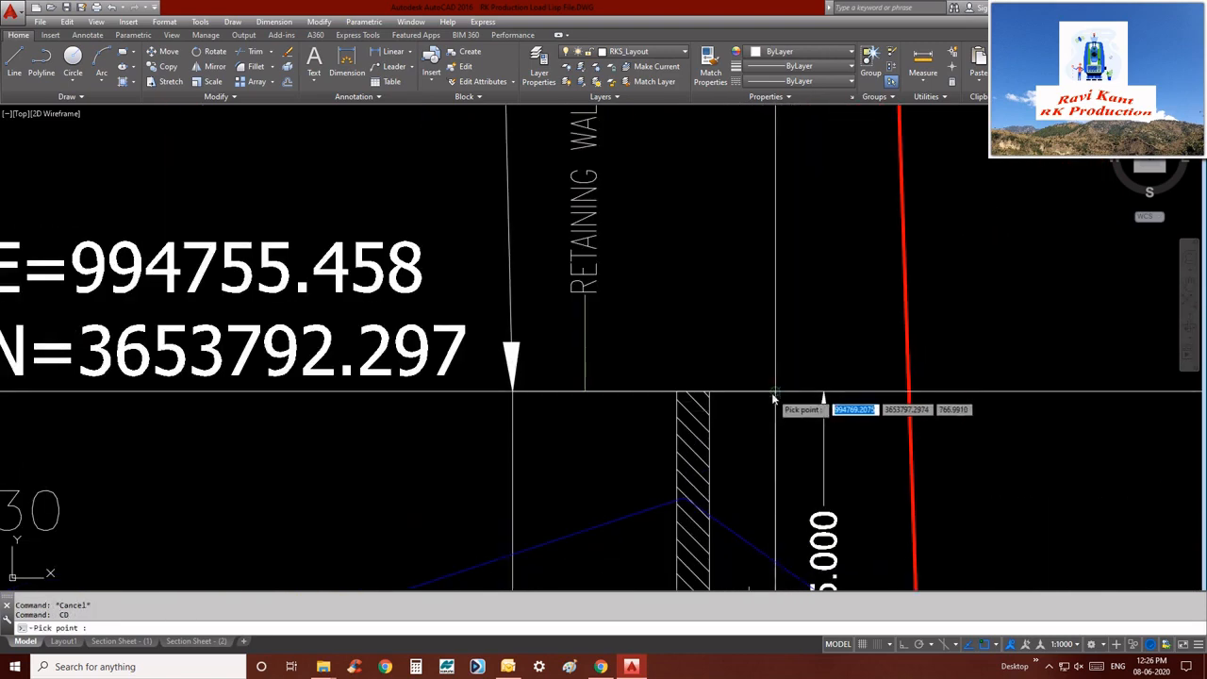
pyautogui.click(802, 387)
pyautogui.scroll(-2, 749, 391)
pyautogui.click(849, 273)
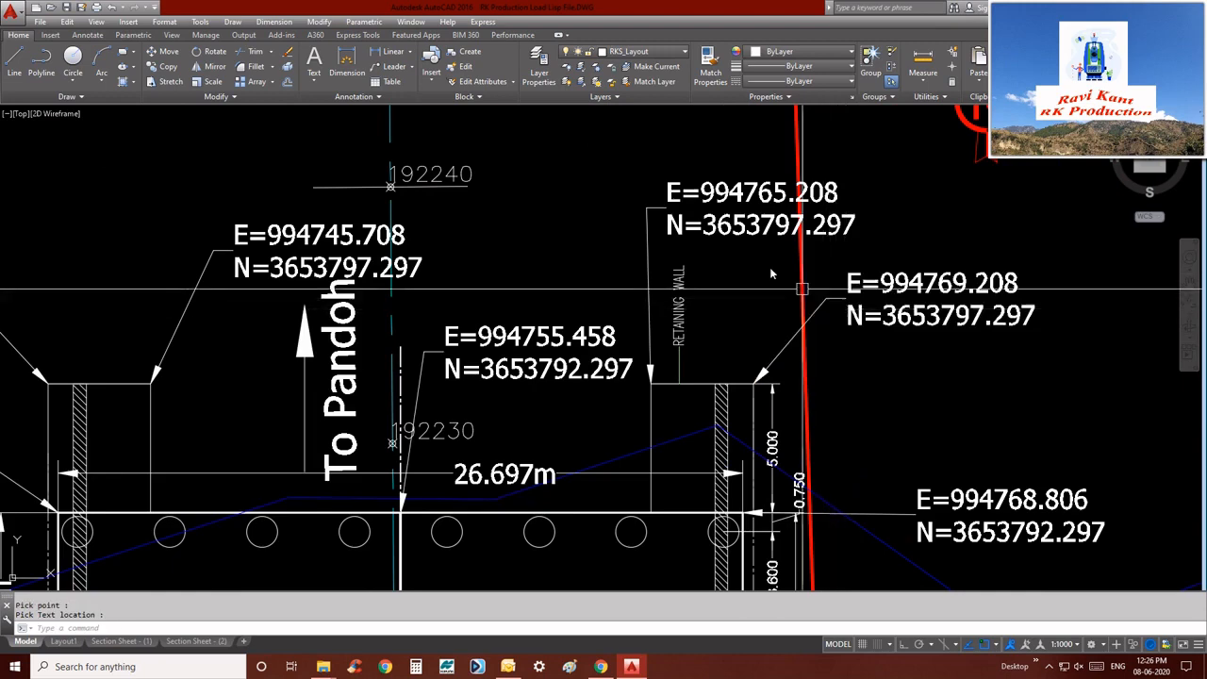
pyautogui.press('Escape')
pyautogui.press('Escape')
pyautogui.scroll(-3, 603, 307)
pyautogui.scroll(-3, 598, 396)
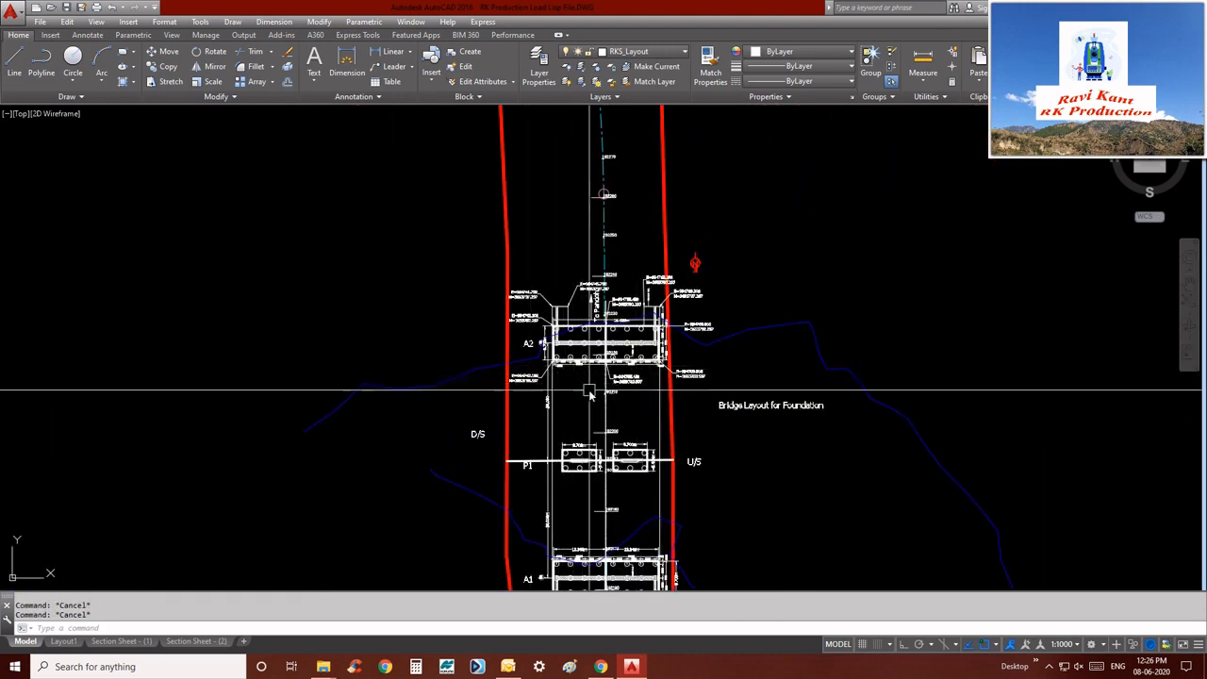
# Edit the "Bridge Layout for Foundation" title, replacing its wording with "like this you can take print of this plan and".
pyautogui.scroll(2, 656, 396)
pyautogui.write('ed')
pyautogui.press('Return')
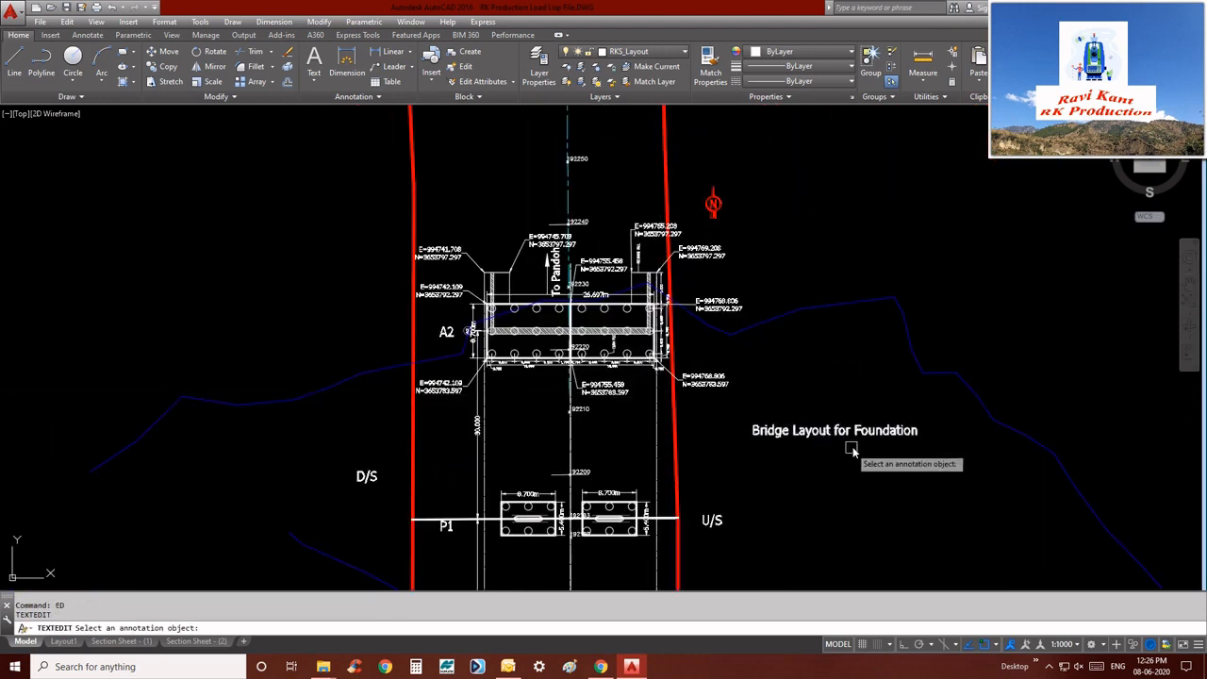
pyautogui.scroll(3, 834, 429)
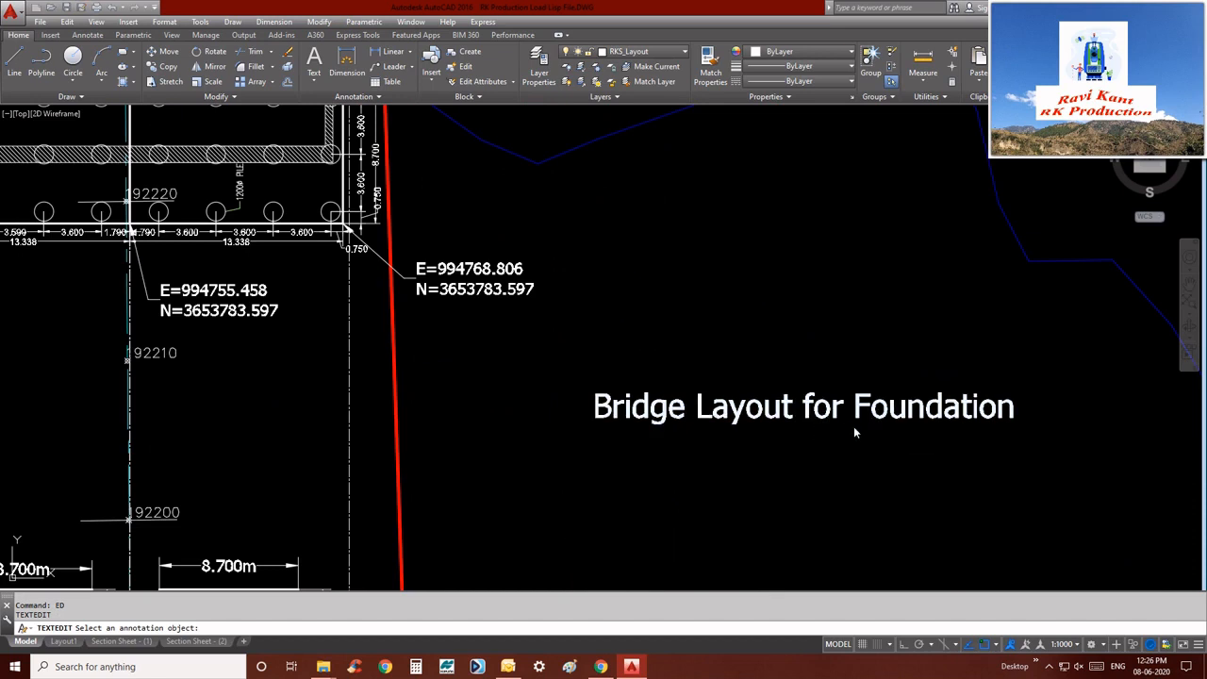
pyautogui.click(853, 426)
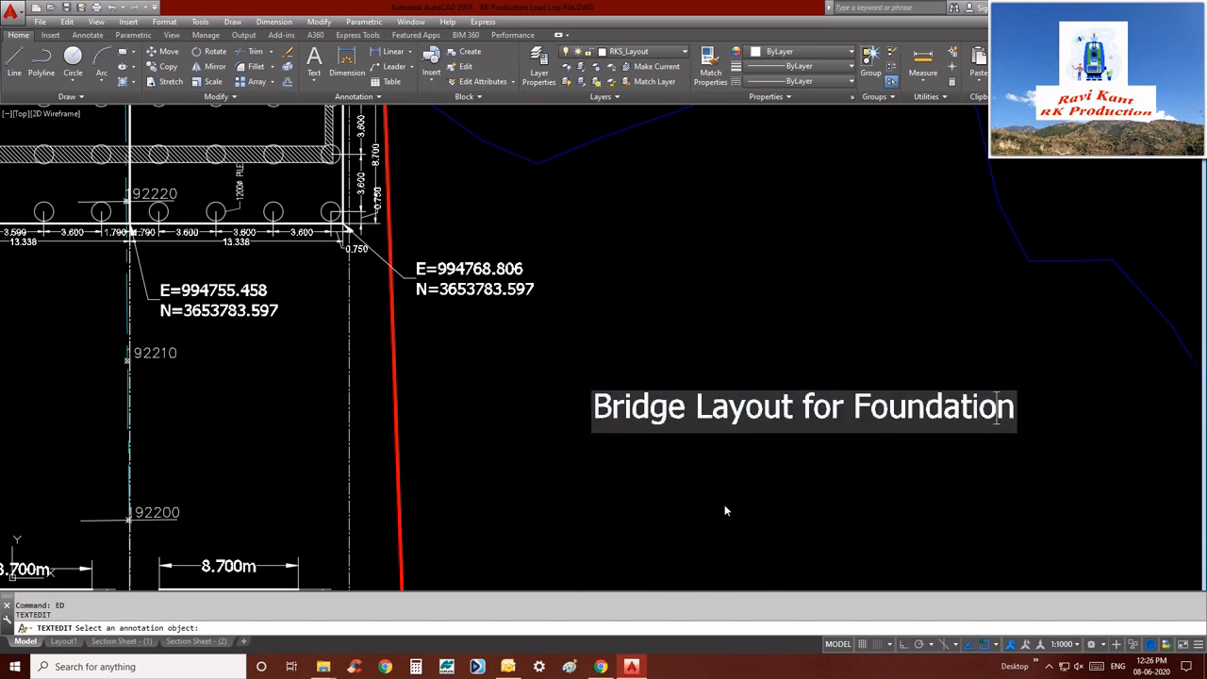
pyautogui.hotkey('ctrl', 'a')
pyautogui.write('li')
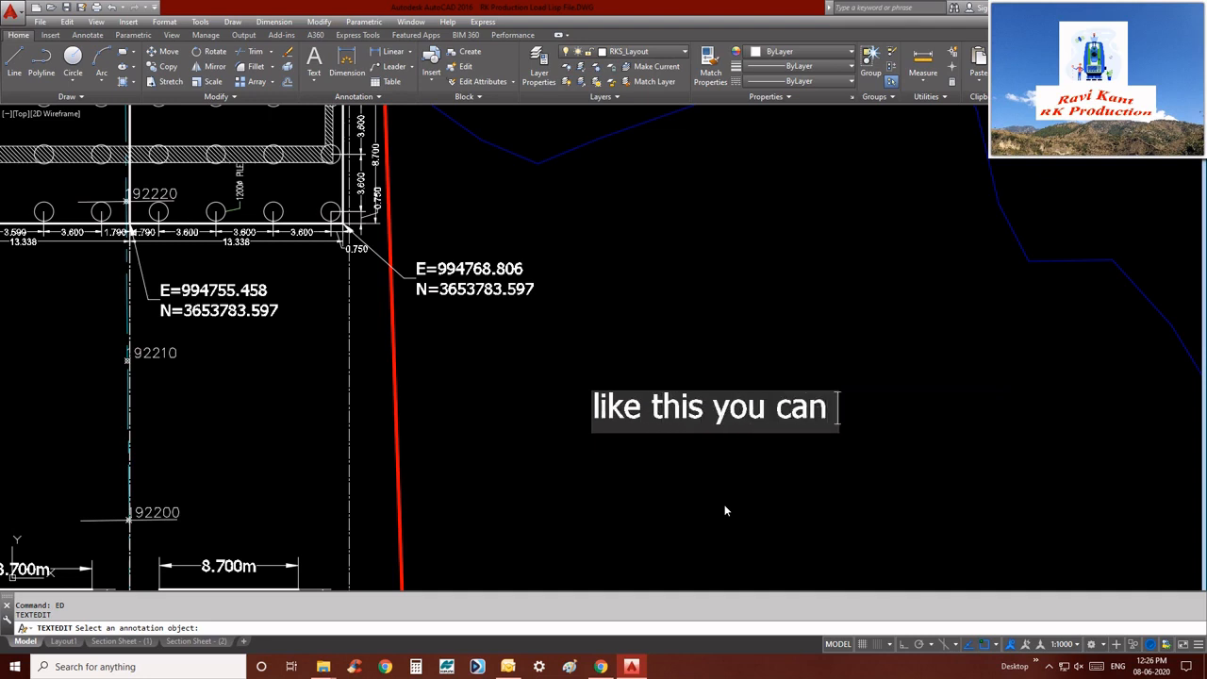
pyautogui.write('e pr')
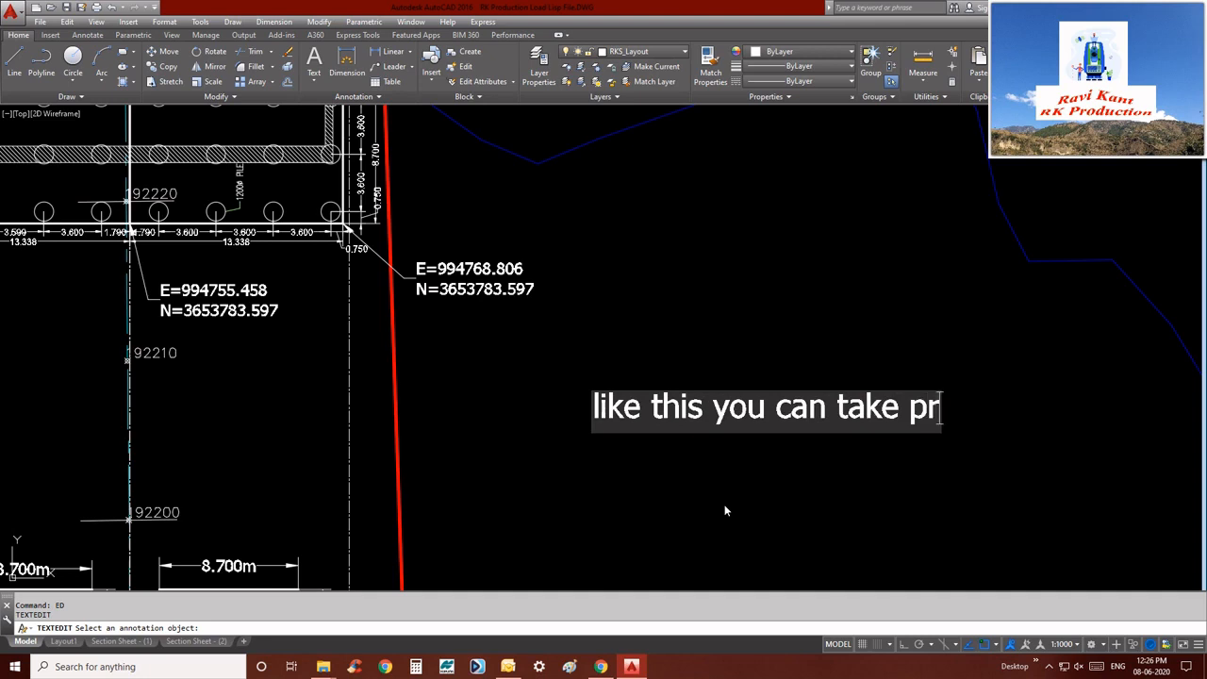
pyautogui.write('int of ')
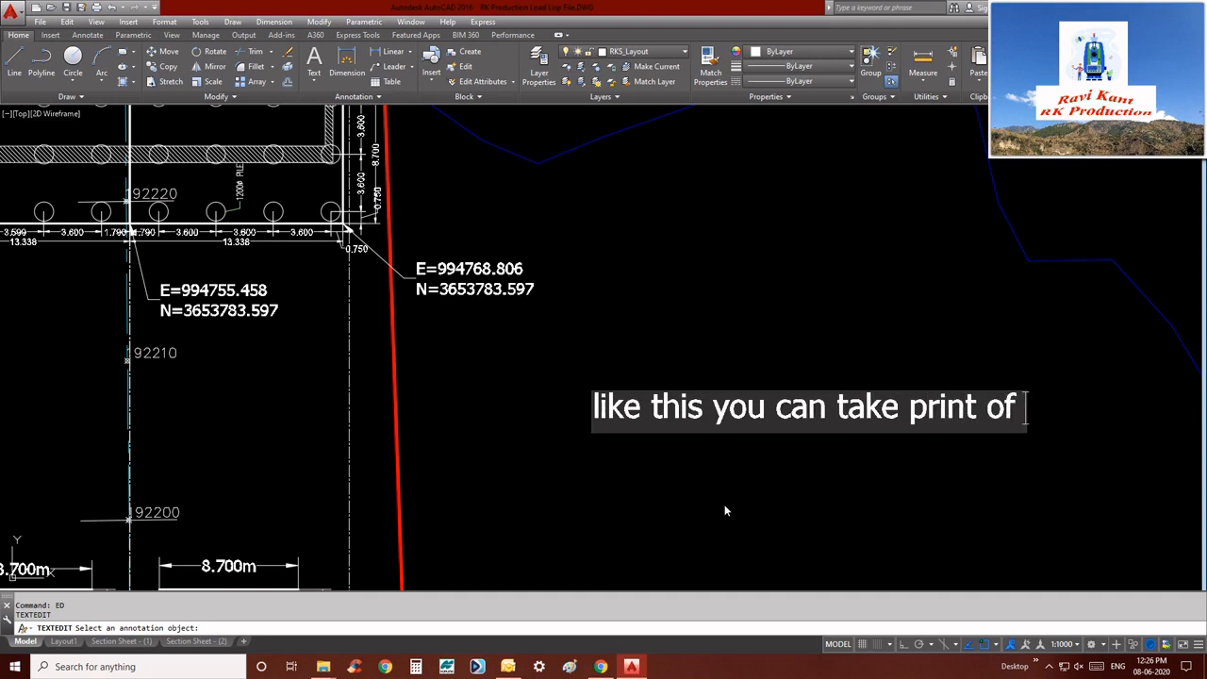
pyautogui.write('this plan ')
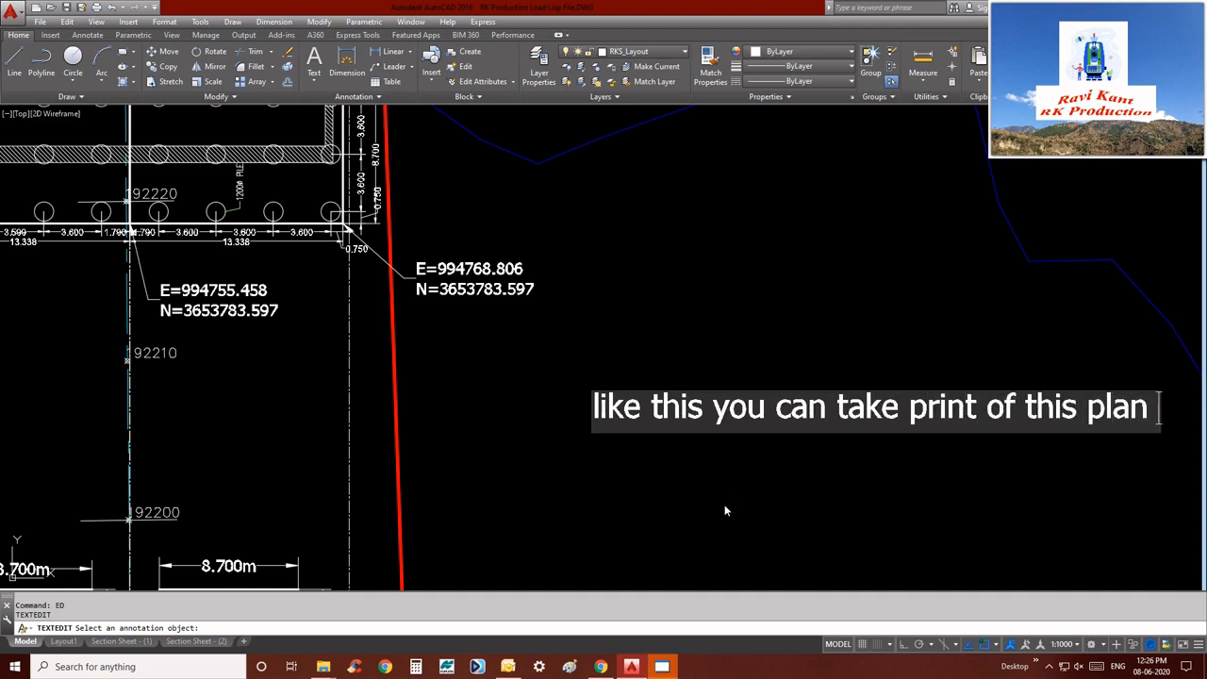
pyautogui.write('and')
# Close the Autodesk Genuine Notification Card window and finish the text with "layout these coordinates at site.".
pyautogui.hotkey('ctrl', 'p')
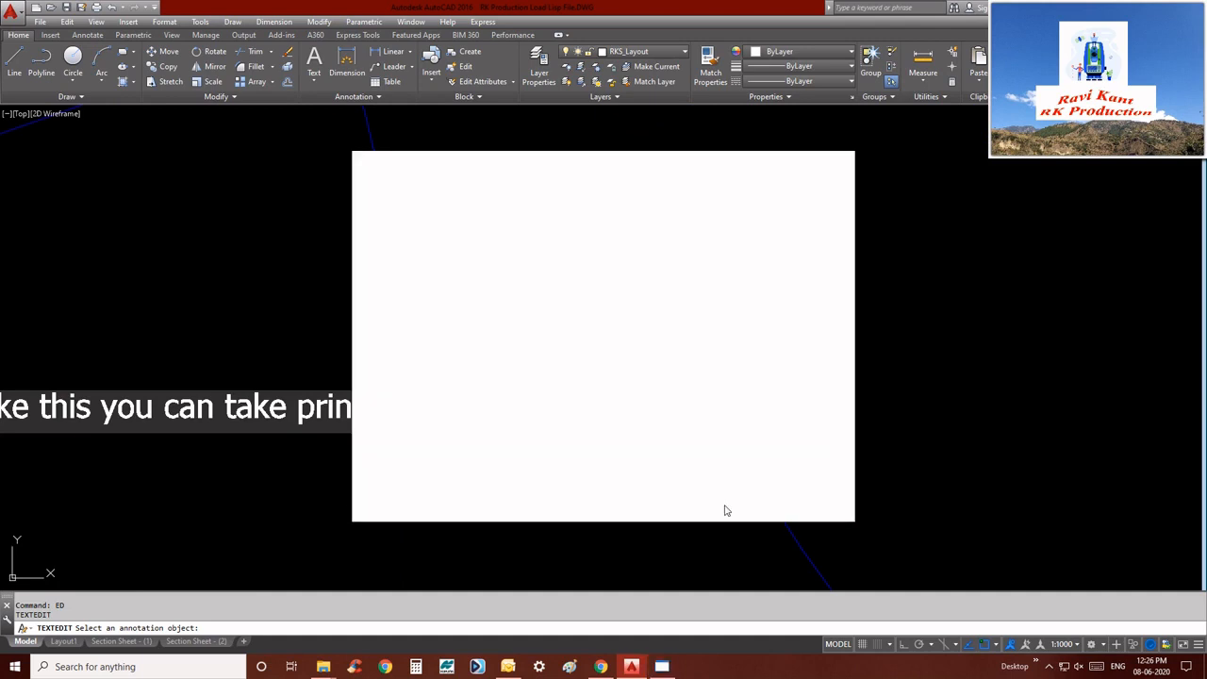
pyautogui.rightClick(664, 668)
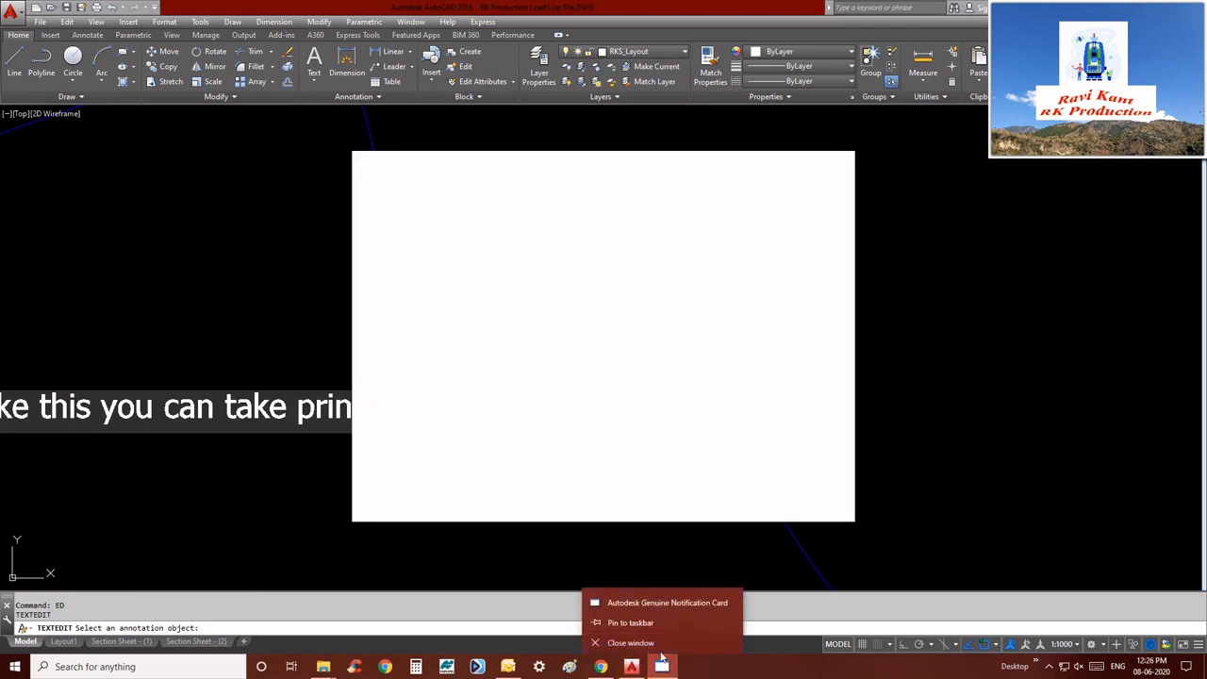
pyautogui.click(622, 641)
pyautogui.write('layout ')
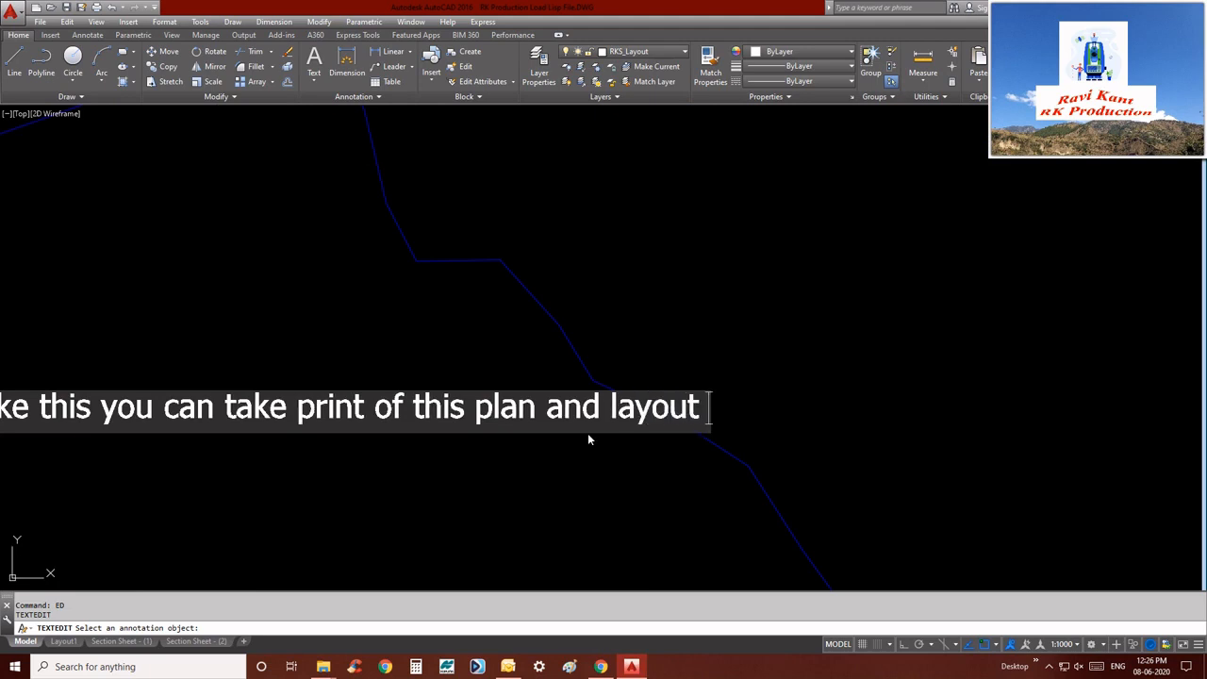
pyautogui.write('these c')
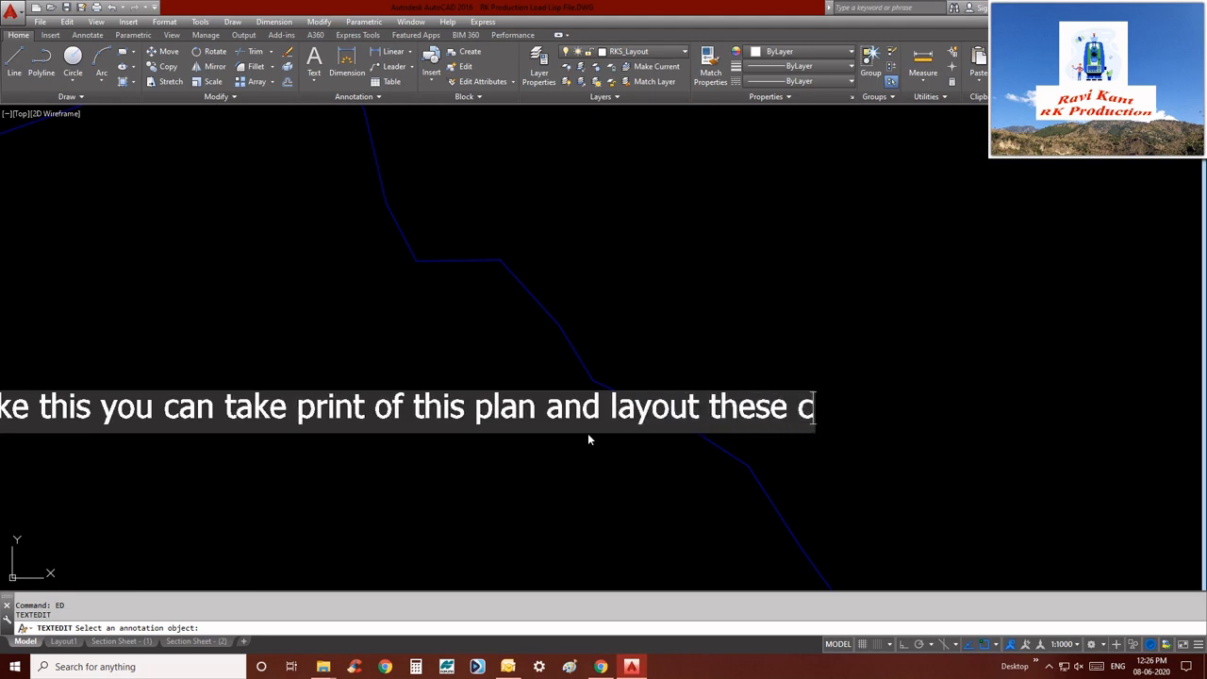
pyautogui.write('oordinates at site')
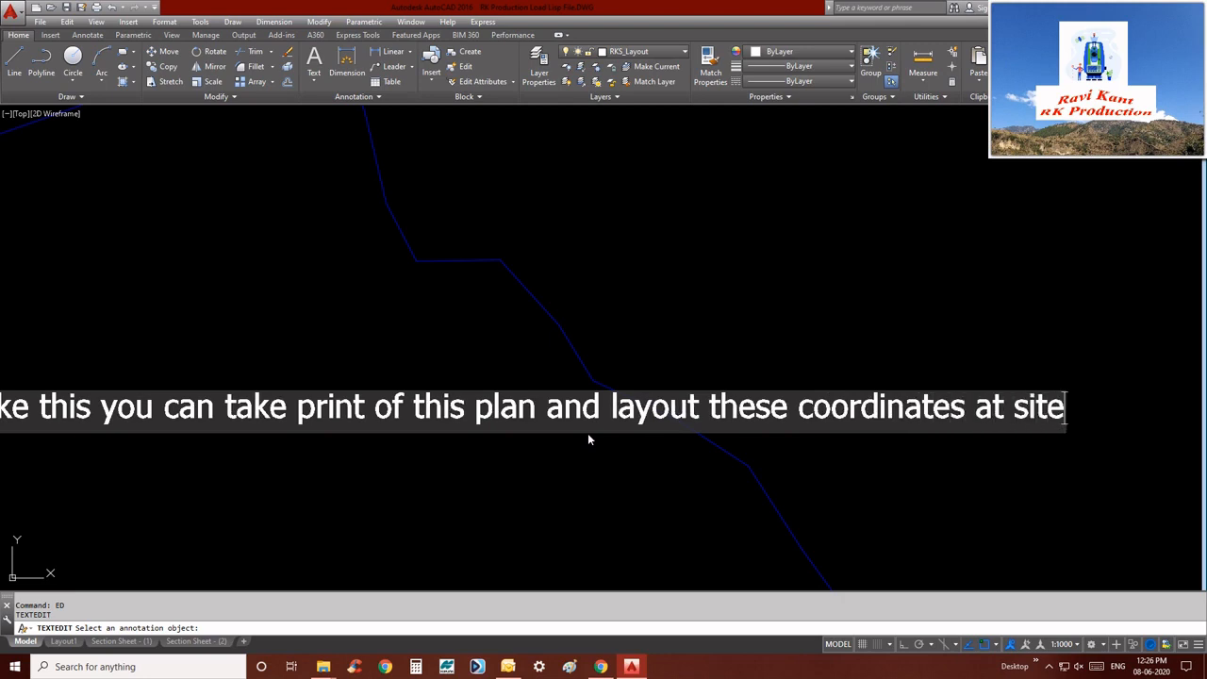
pyautogui.write('.')
pyautogui.press('Escape')
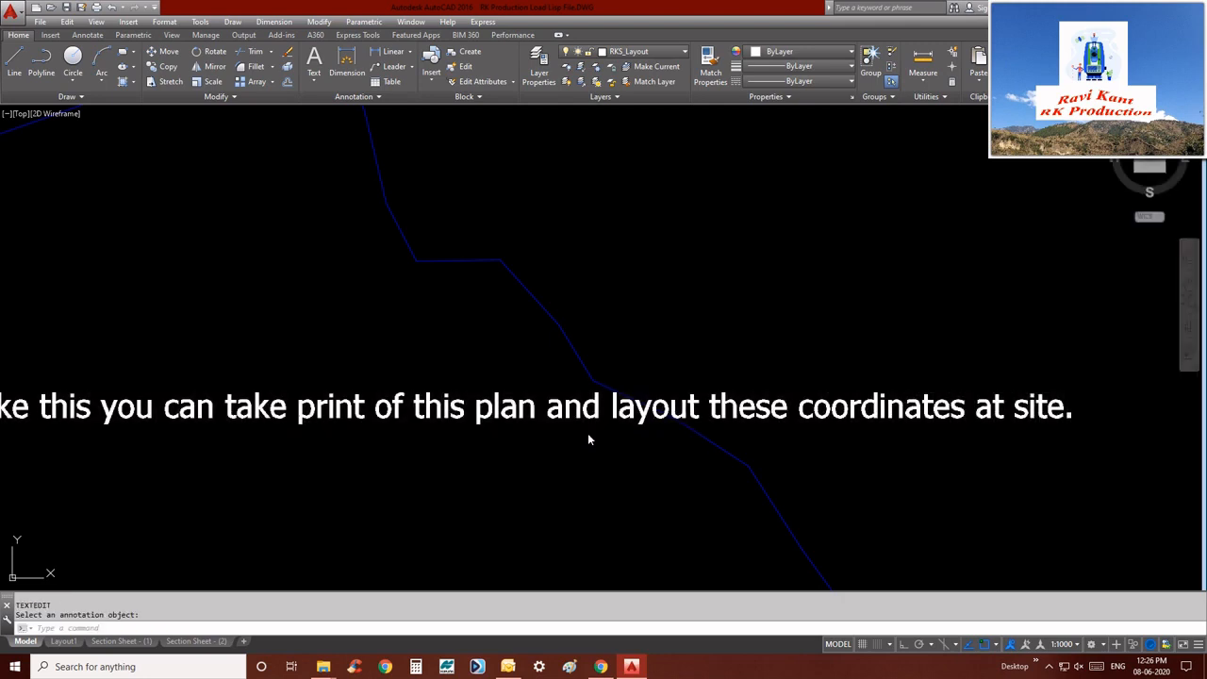
# Examine the closing note beside the bridge layout, including the instructions for requesting the LISP file.
pyautogui.scroll(-10, 725, 422)
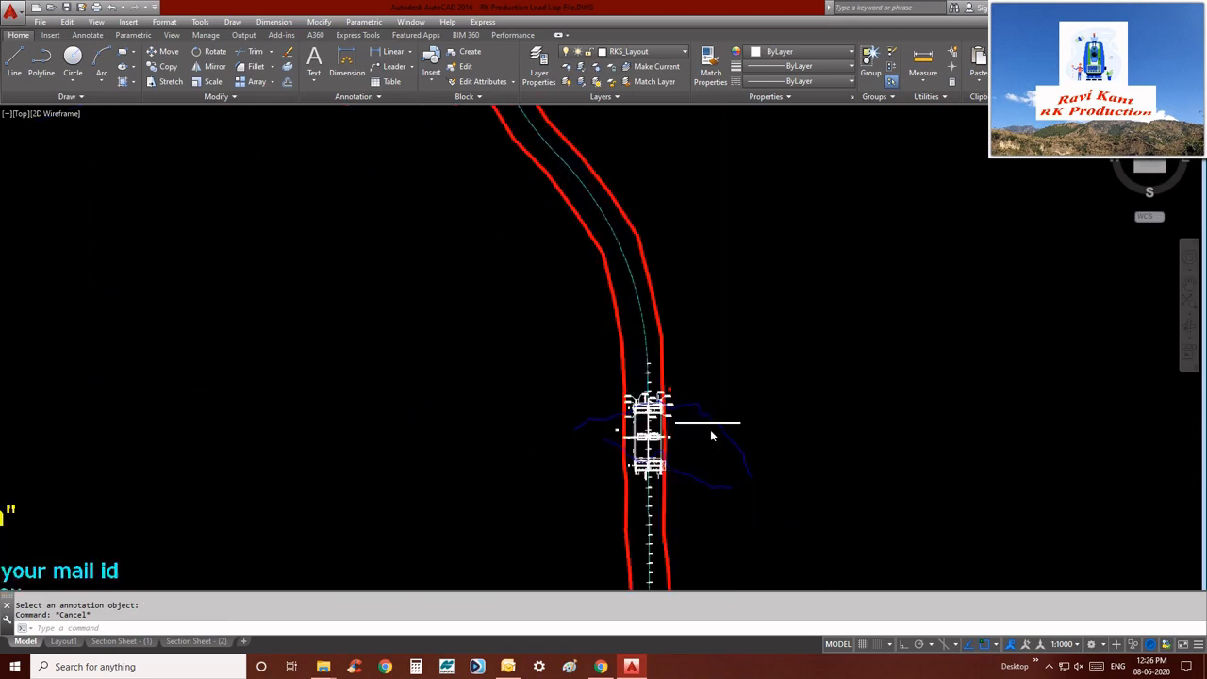
pyautogui.scroll(3, 307, 524)
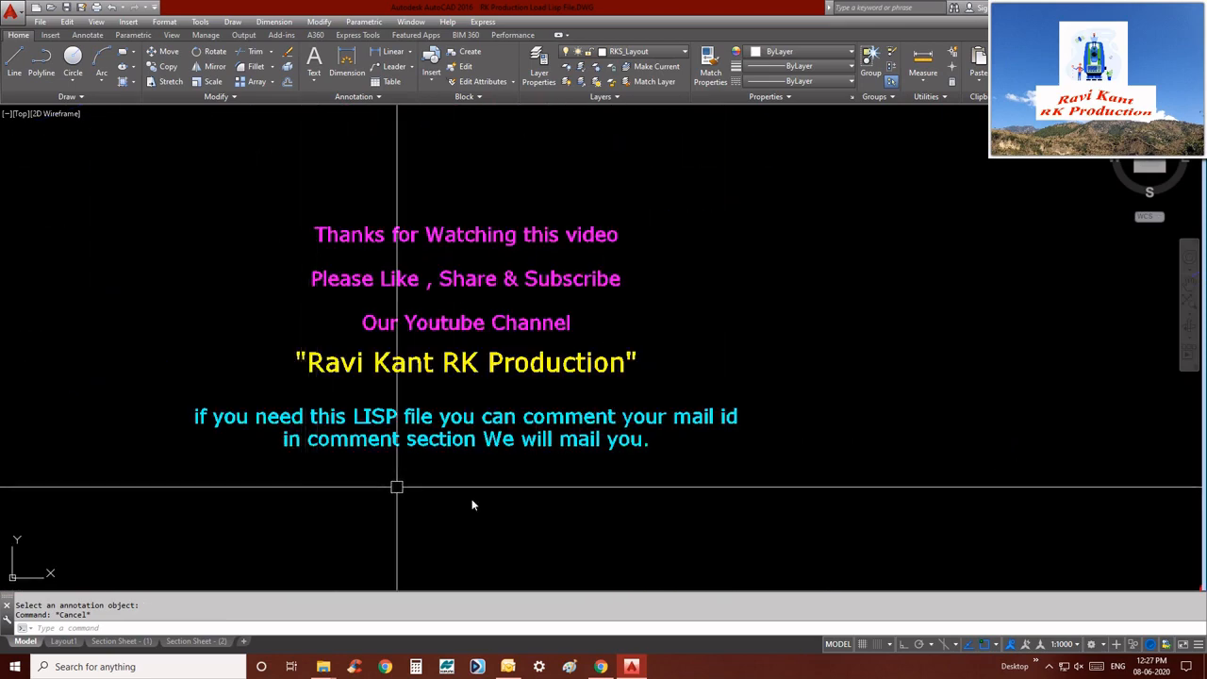
pyautogui.write('p')
pyautogui.press('Return')
pyautogui.moveTo(692, 491); pyautogui.dragTo(754, 522)
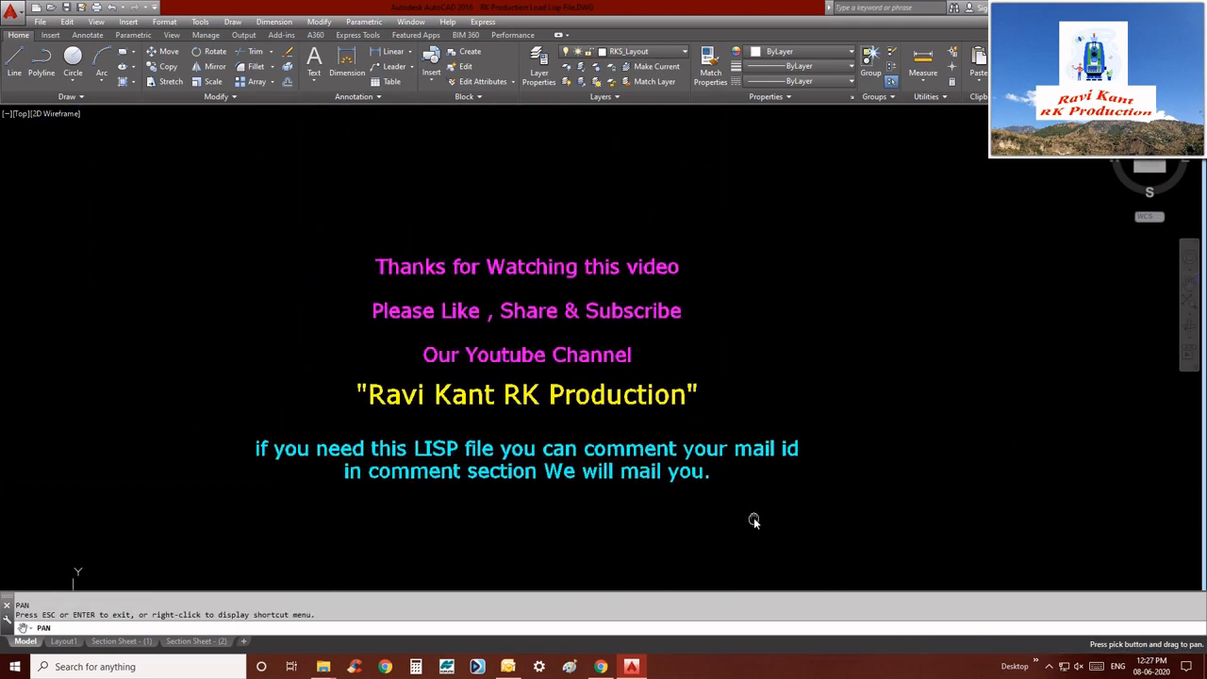
pyautogui.rightClick(726, 514)
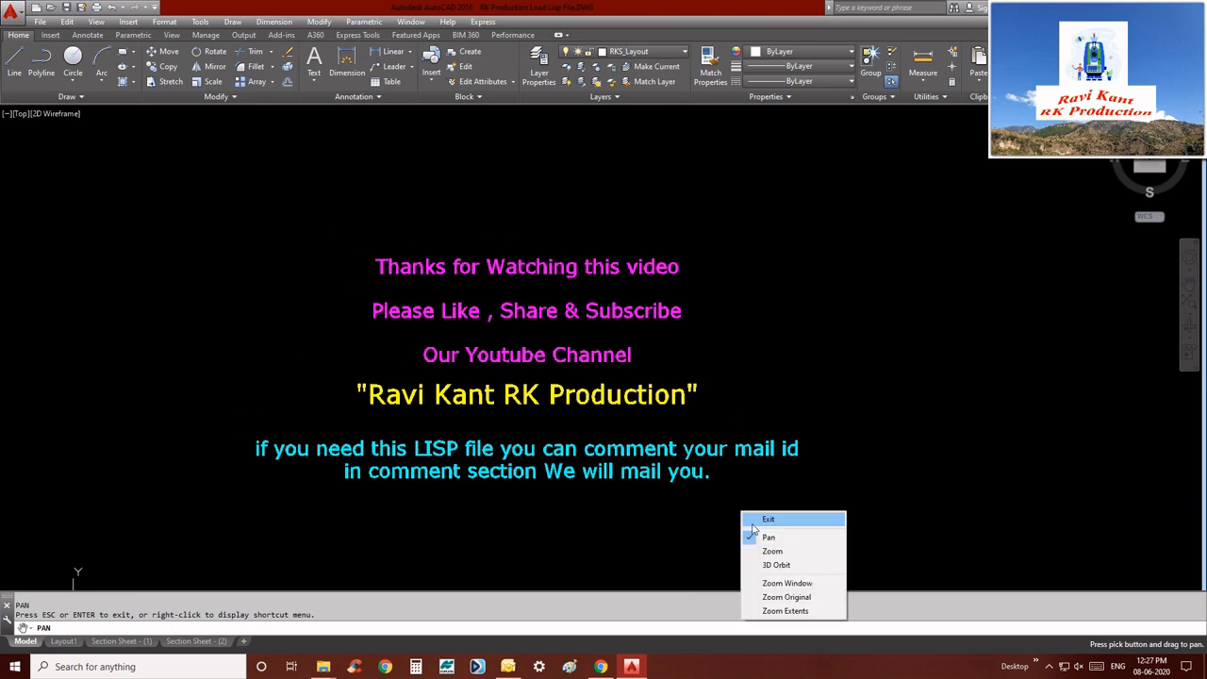
pyautogui.click(797, 551)
pyautogui.moveTo(808, 541)
pyautogui.mouseDown()
pyautogui.moveTo(761, 463)
pyautogui.moveTo(937, 423)
pyautogui.moveTo(918, 319)
pyautogui.mouseUp()
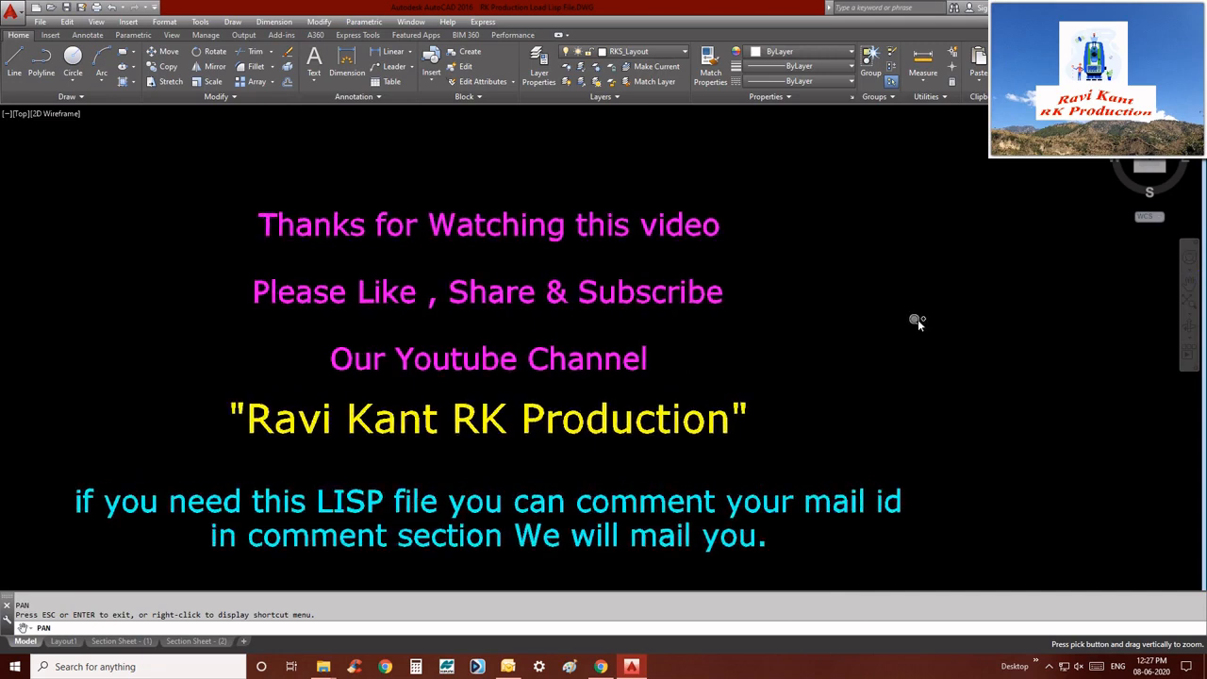
pyautogui.rightClick(917, 317)
pyautogui.click(920, 345)
pyautogui.moveTo(919, 361); pyautogui.dragTo(945, 334)
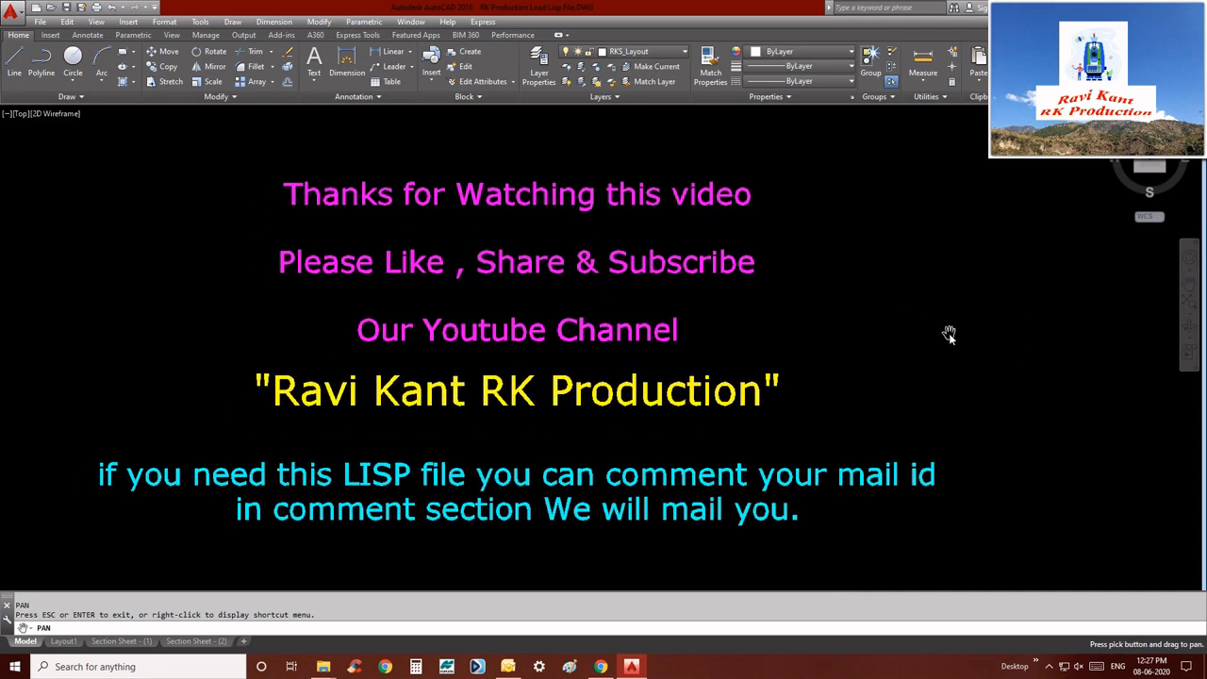
pyautogui.press('Escape')
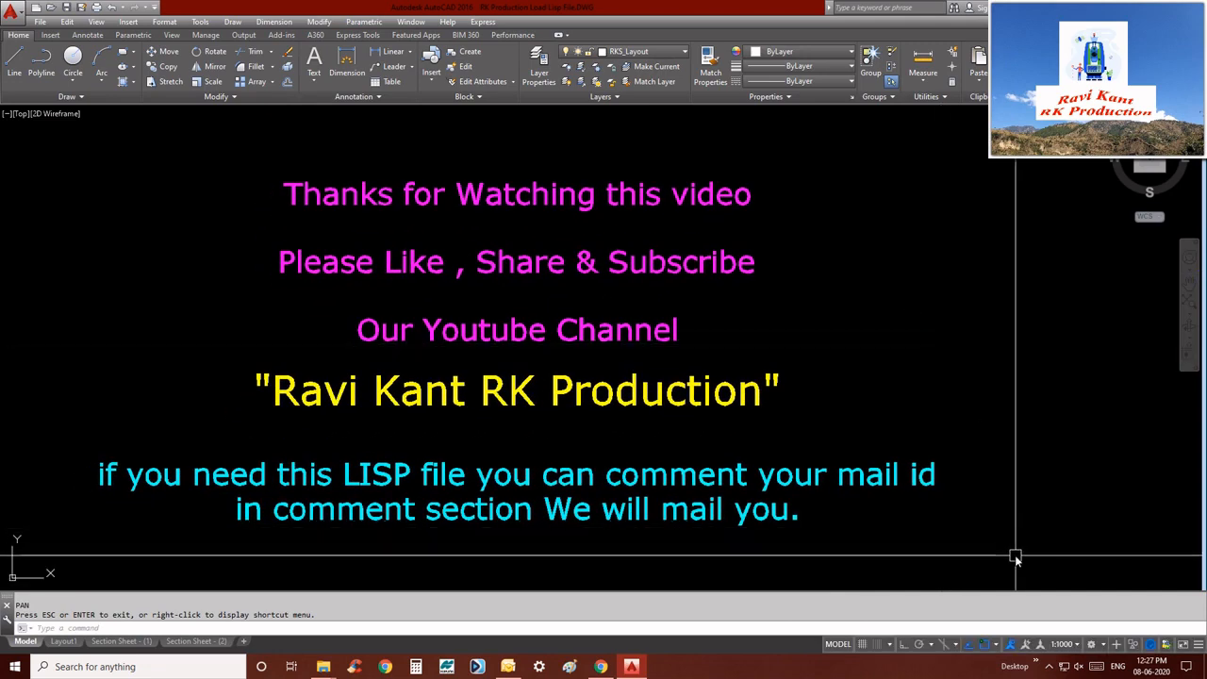